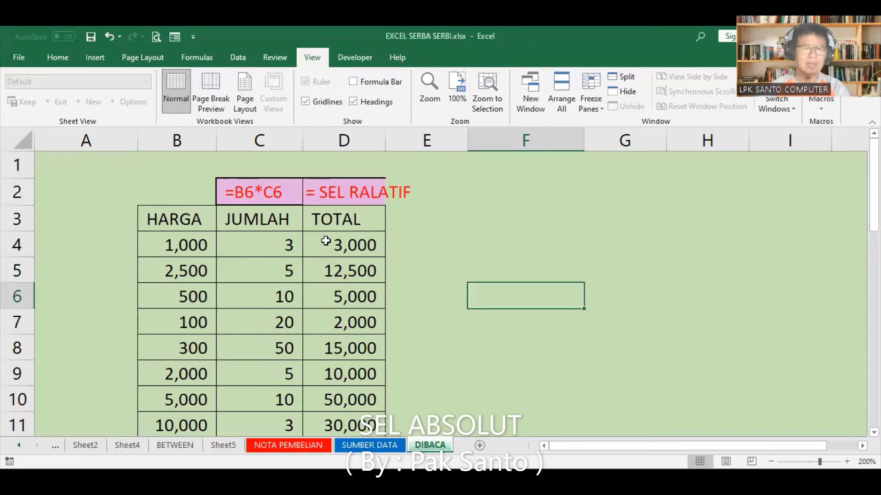
- Inspect the TOTAL formula in D4 and the JUMLAH value in C4, then select the table B3:D11
left_click(277, 247)
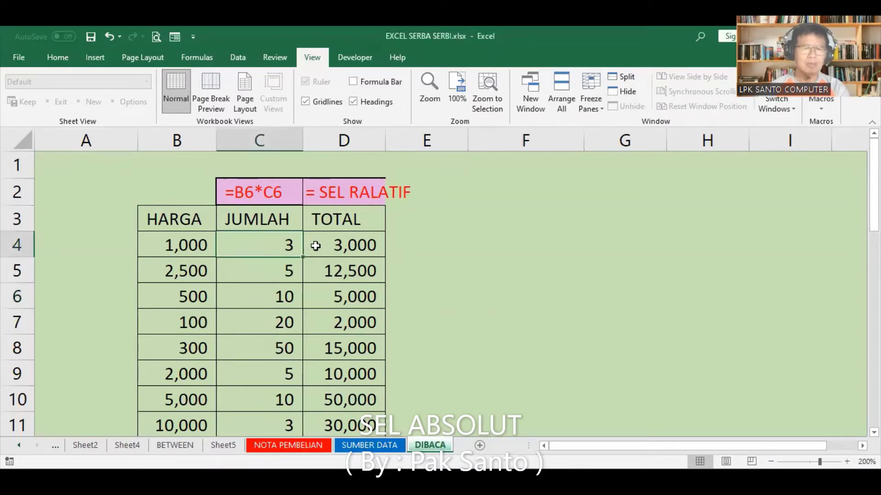
left_click(335, 243)
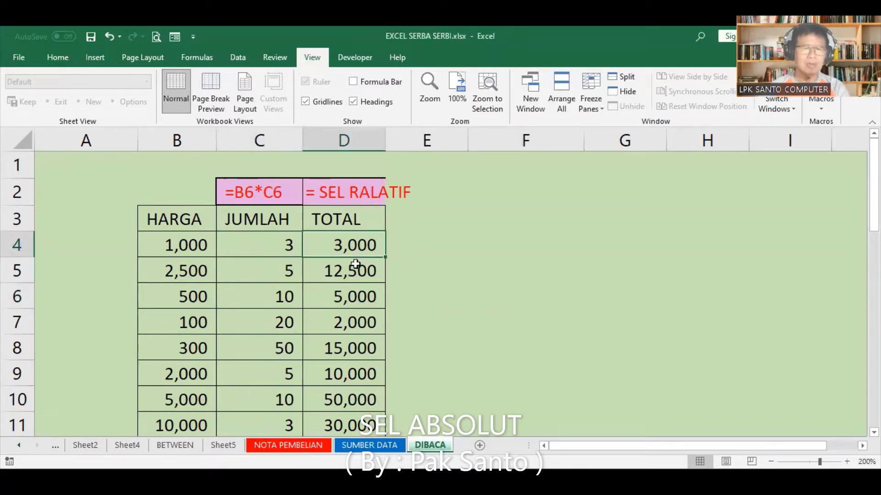
left_click(284, 254)
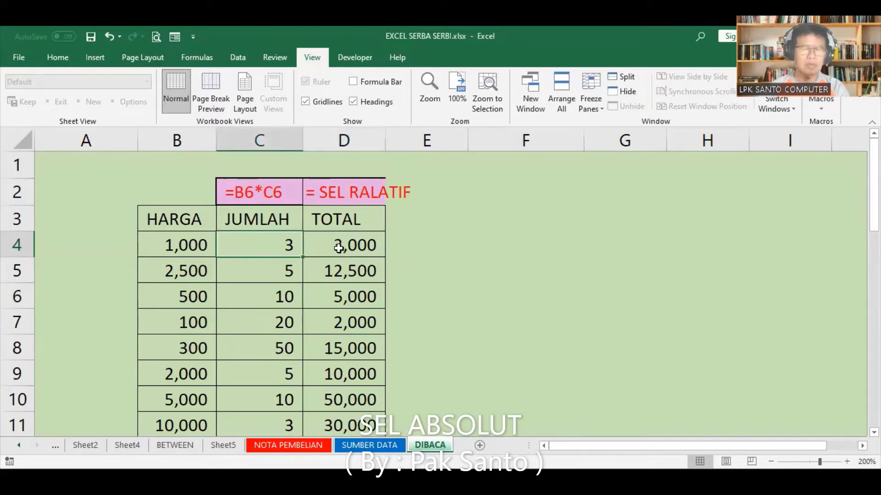
left_click(340, 248)
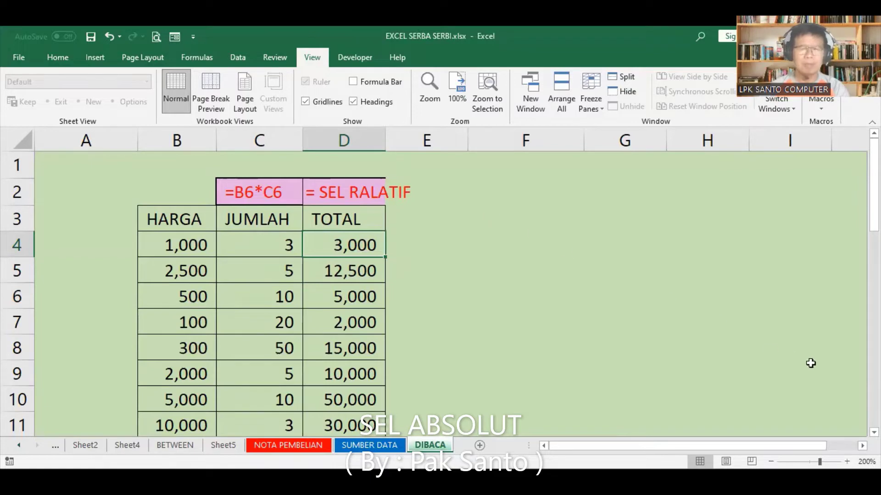
scroll(769, 394, "right", 1)
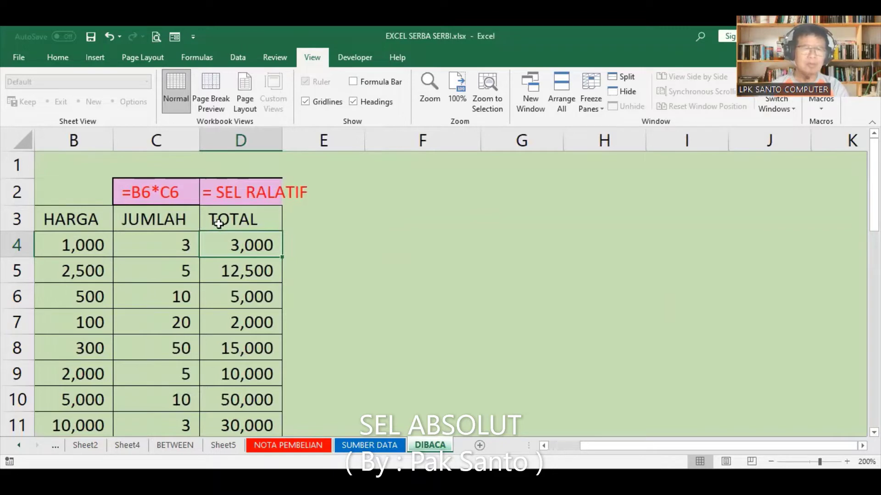
mouse_move(68, 220)
left_mouse_down()
mouse_move(237, 400)
mouse_move(237, 424)
left_mouse_up()
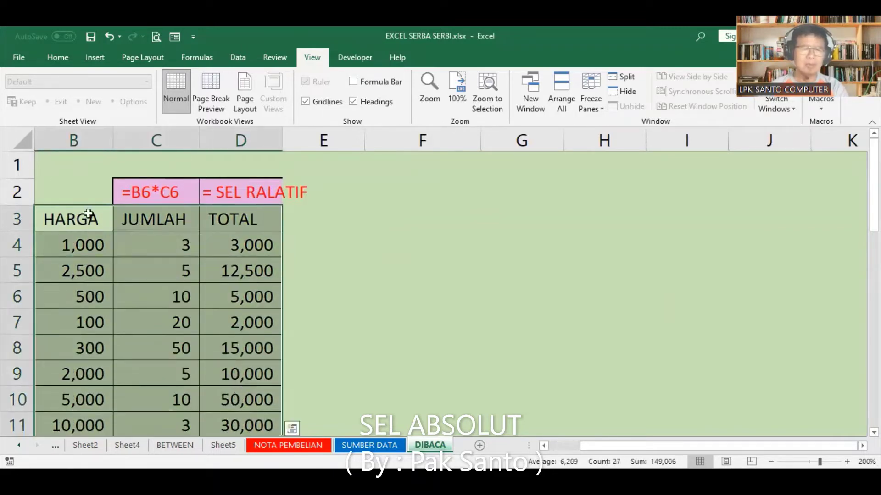
- Copy the table B3:D11, paste it starting at F3, then select the whole sheet
left_click(56, 59)
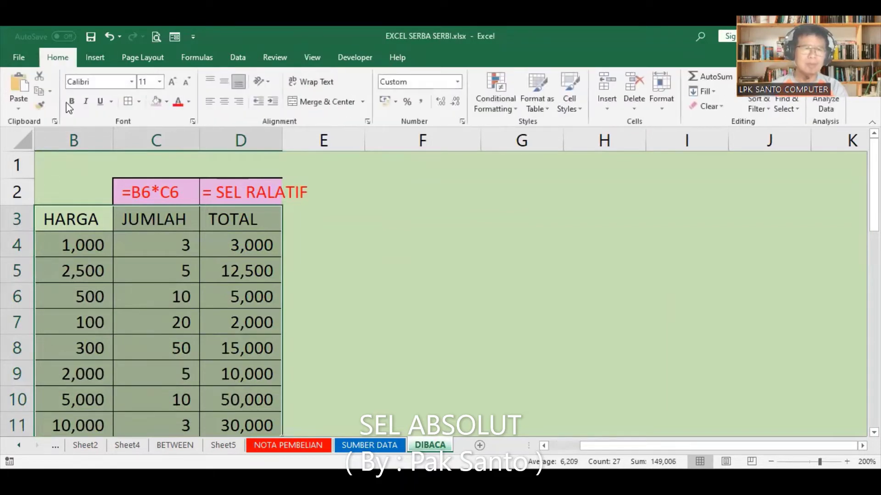
left_click(40, 93)
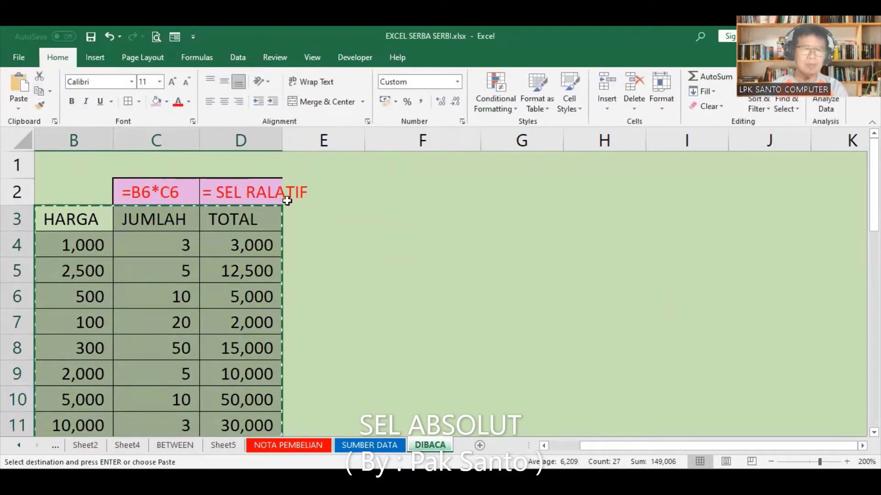
left_click(388, 217)
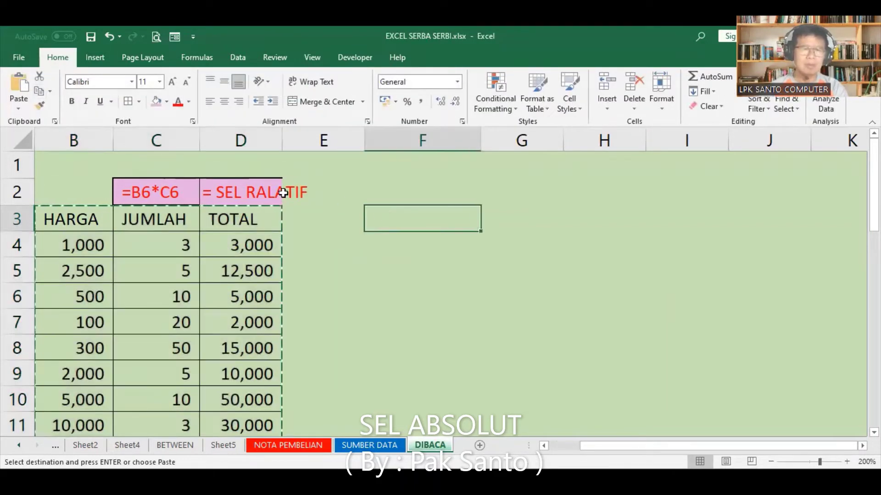
left_click(18, 86)
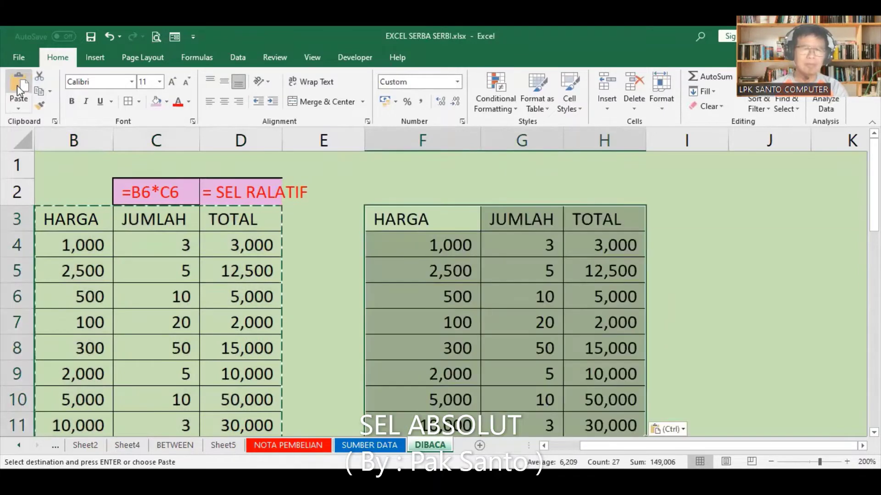
left_click(18, 139)
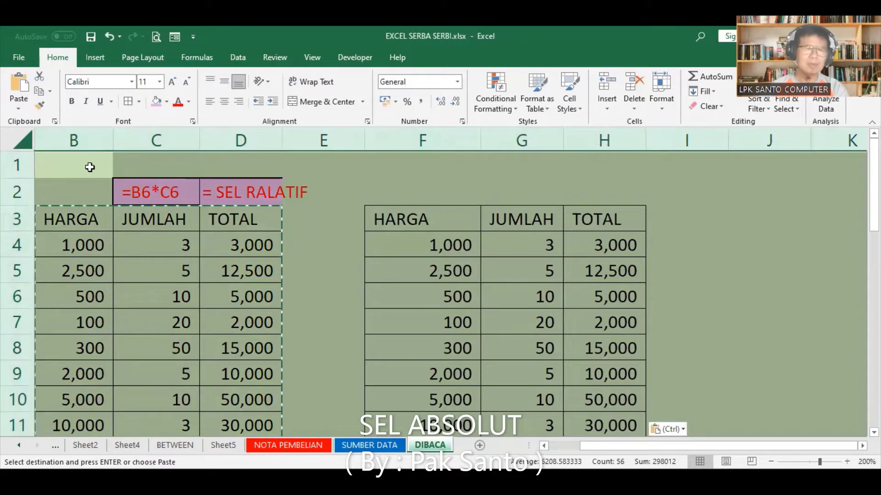
- Replace the sheet's green background with a pink fill, then select label cells C2:D2
left_click(168, 102)
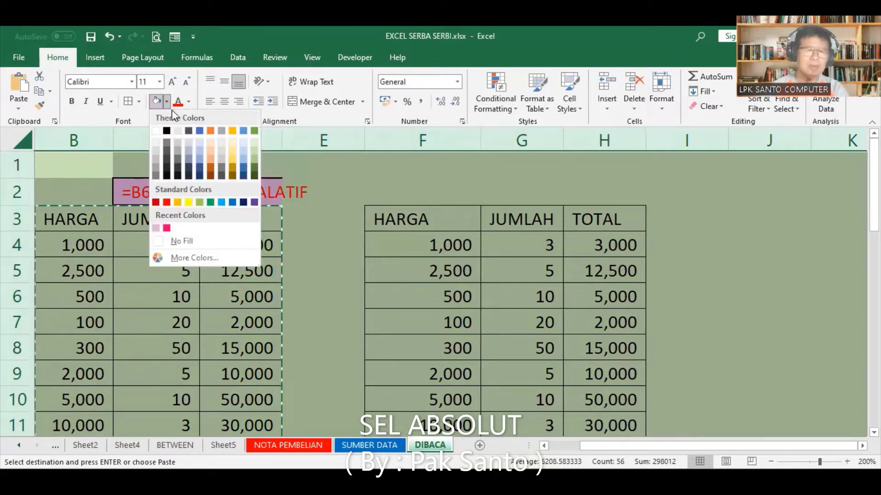
left_click(181, 241)
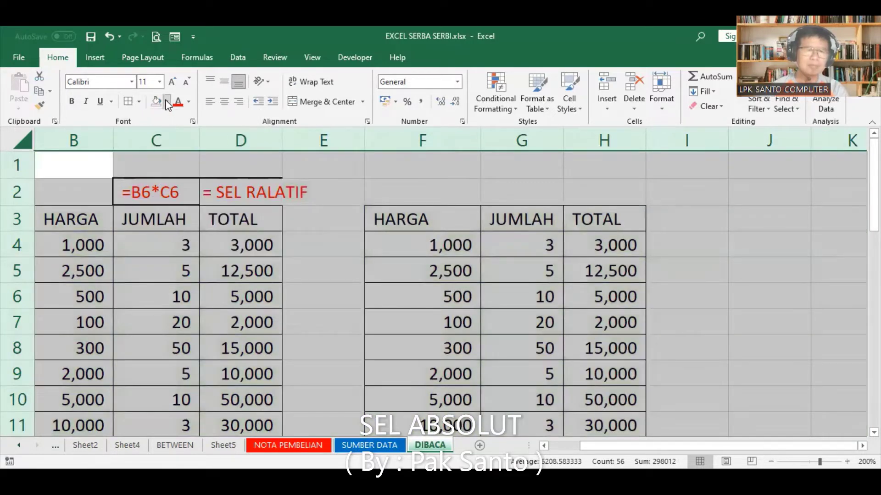
left_click(151, 228)
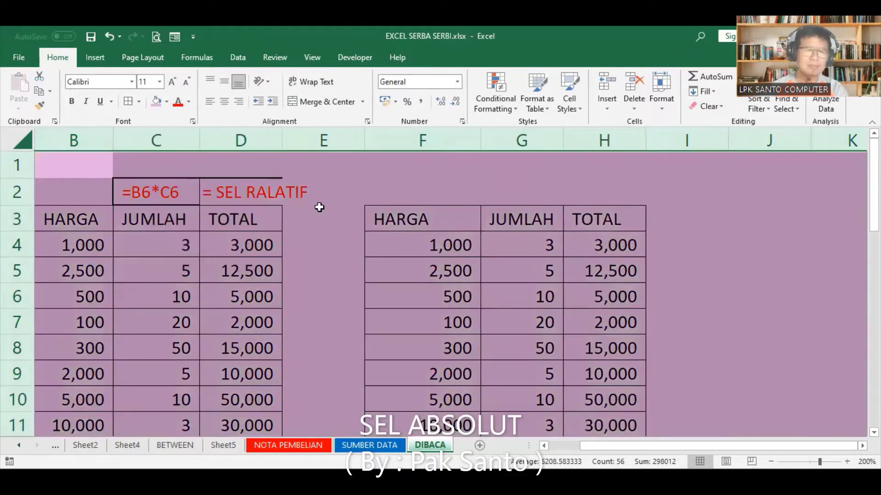
left_click(327, 183)
mouse_move(130, 190)
left_mouse_down()
mouse_move(292, 187)
mouse_move(281, 188)
left_mouse_up()
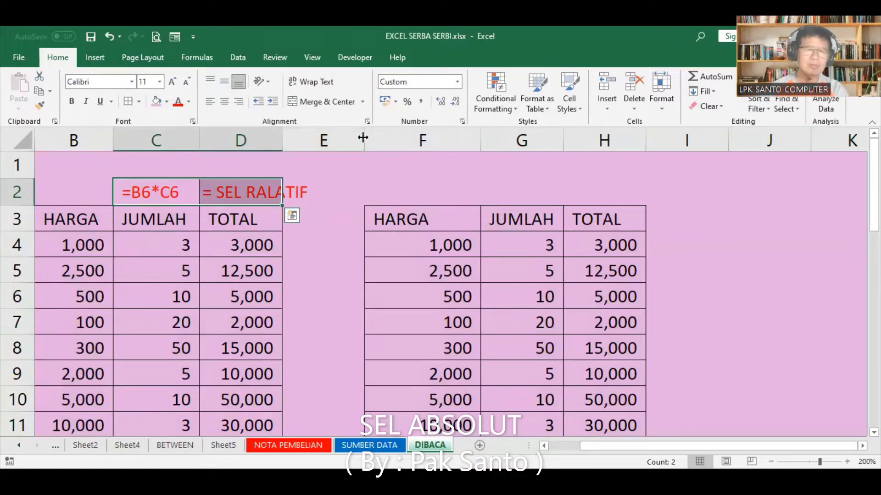
- Narrow column E and fill the label cells C2:D2 gold
left_click_drag(318, 150, 316, 150)
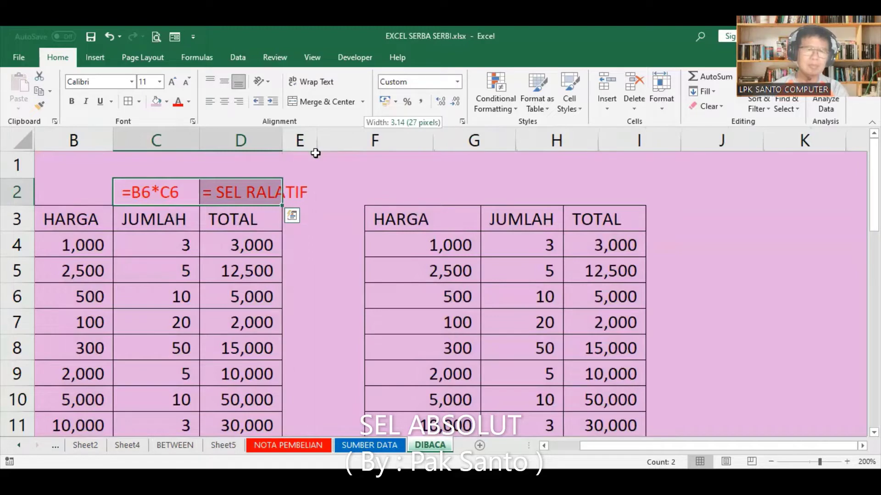
left_click(168, 102)
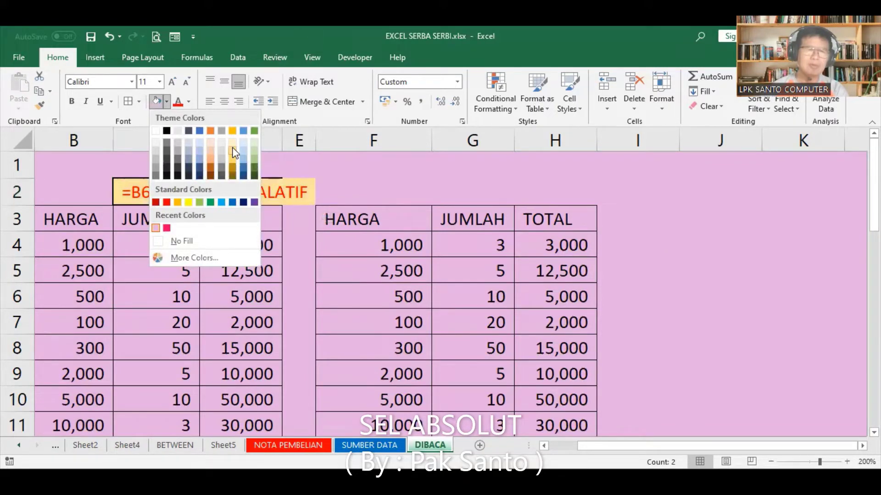
left_click(378, 169)
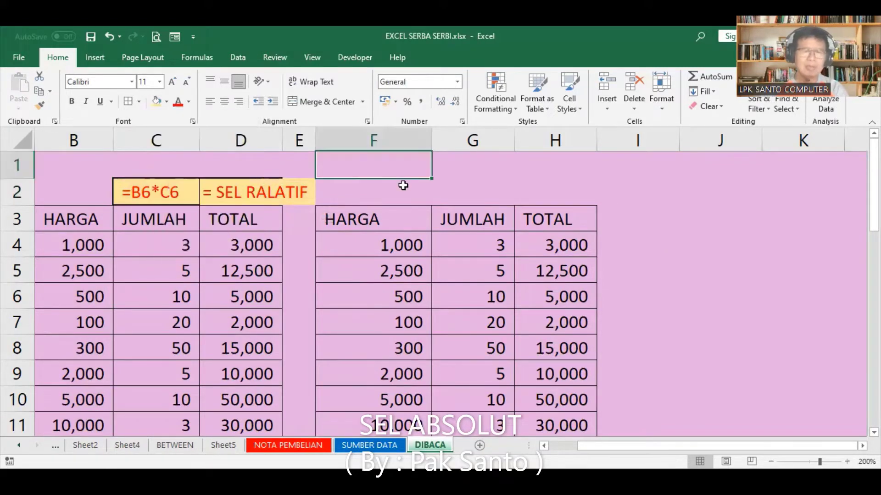
- Insert a blank column F before the copied table and widen it
left_click(352, 142)
right_click(379, 194)
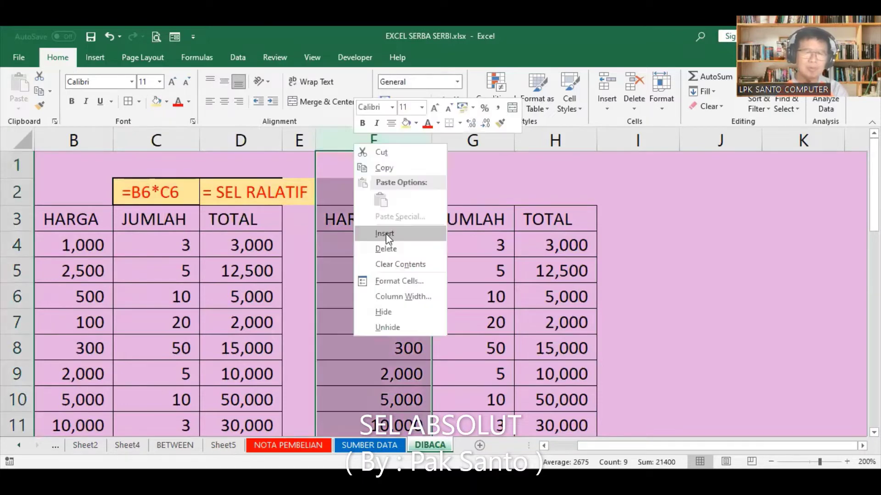
left_click(386, 233)
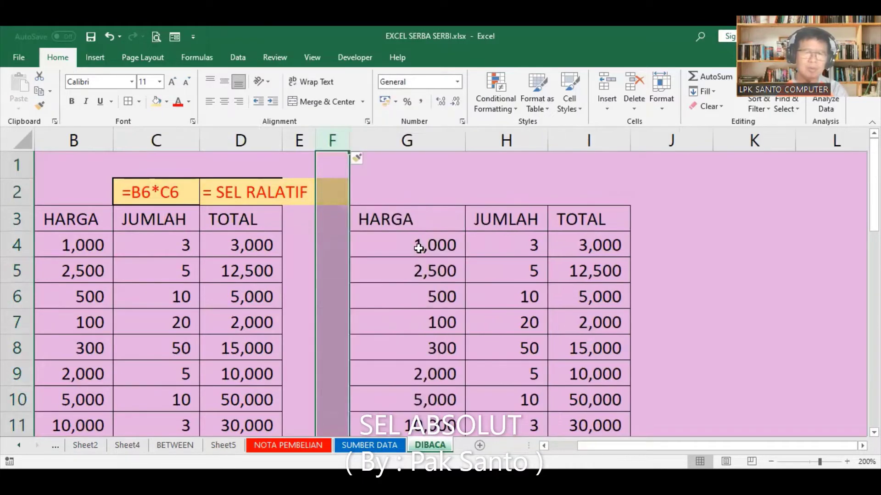
left_click(407, 245)
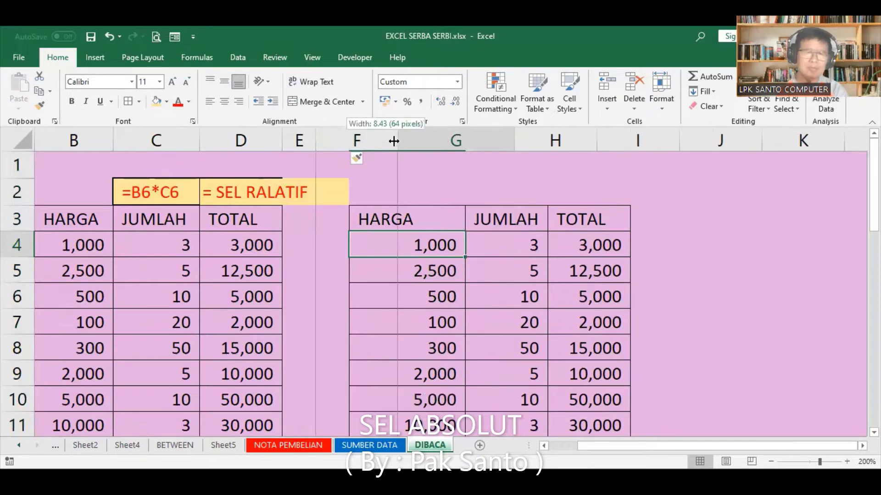
left_click_drag(346, 138, 395, 138)
- Paint F1's pink format onto F2 and select the row 2 label cells
left_click(362, 165)
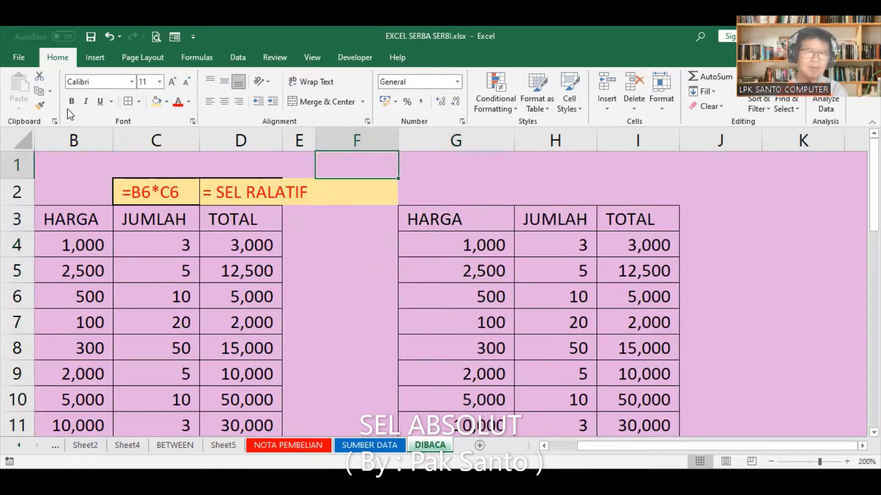
left_click(356, 193)
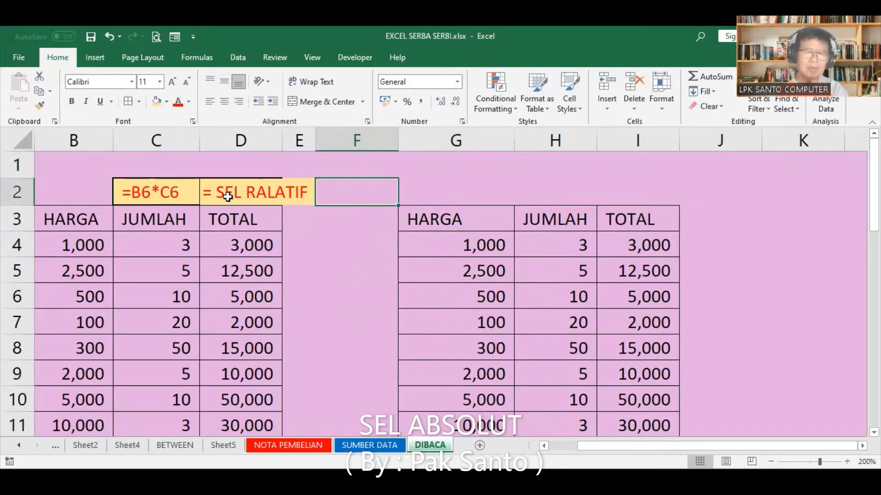
left_click_drag(157, 191, 298, 192)
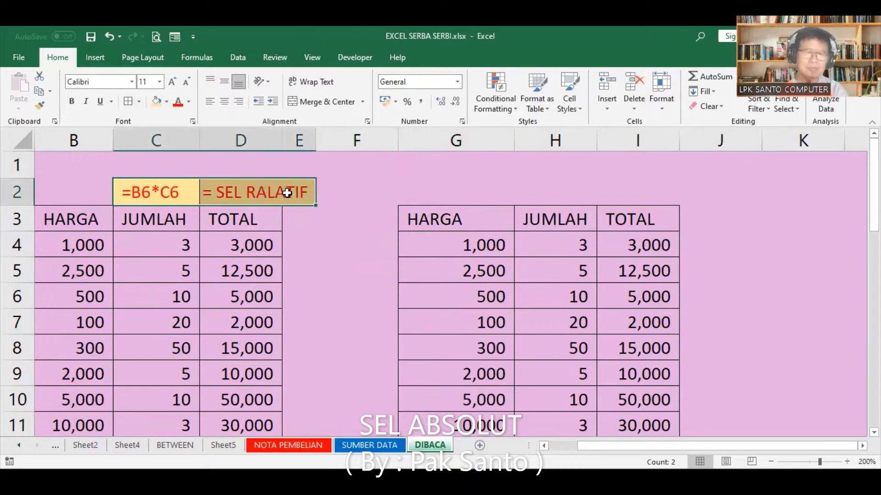
- Put a thick outside border around the gold label cells in row 2
left_click(139, 102)
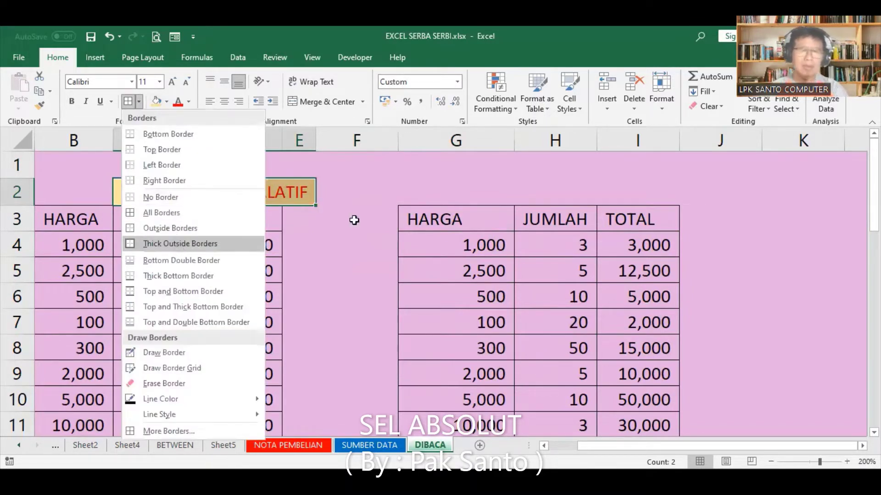
left_click(477, 206)
left_click(466, 246)
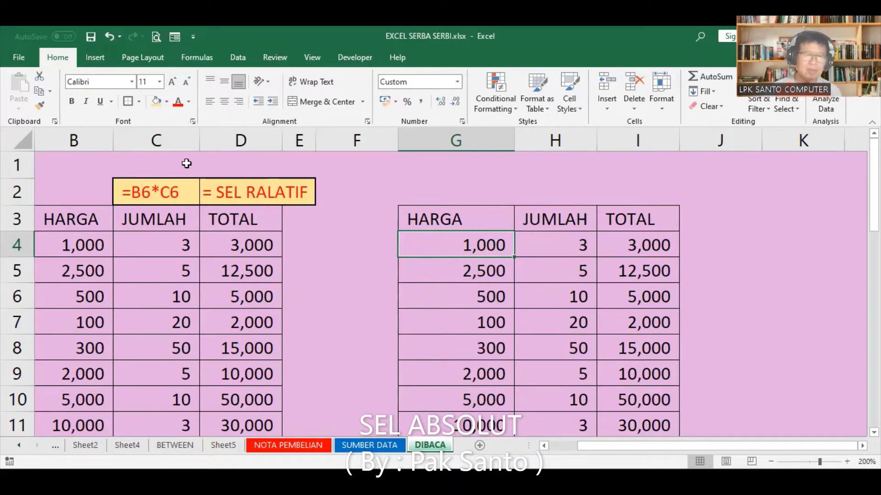
- Give cell G4 a light blue fill with bold black text
left_click(167, 102)
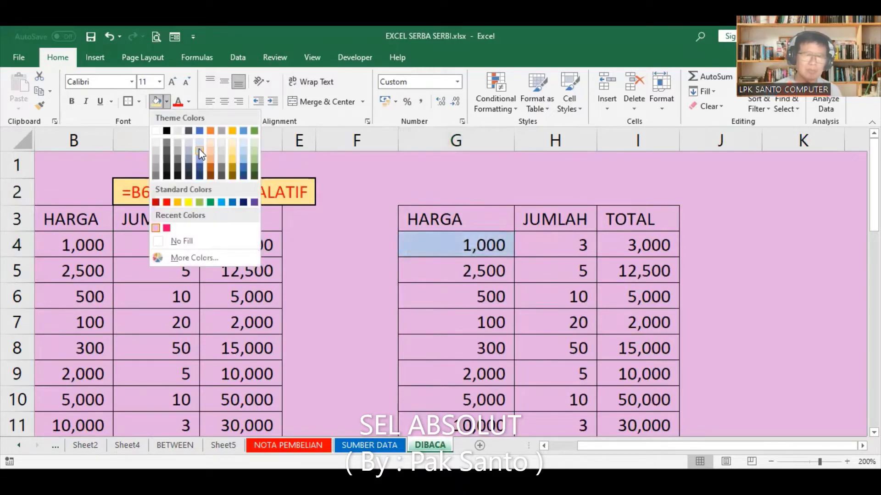
left_click(199, 149)
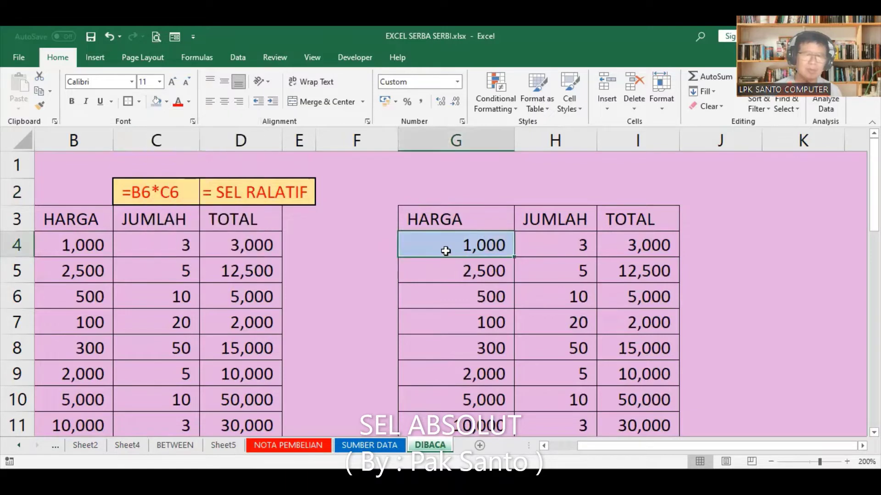
left_click(189, 102)
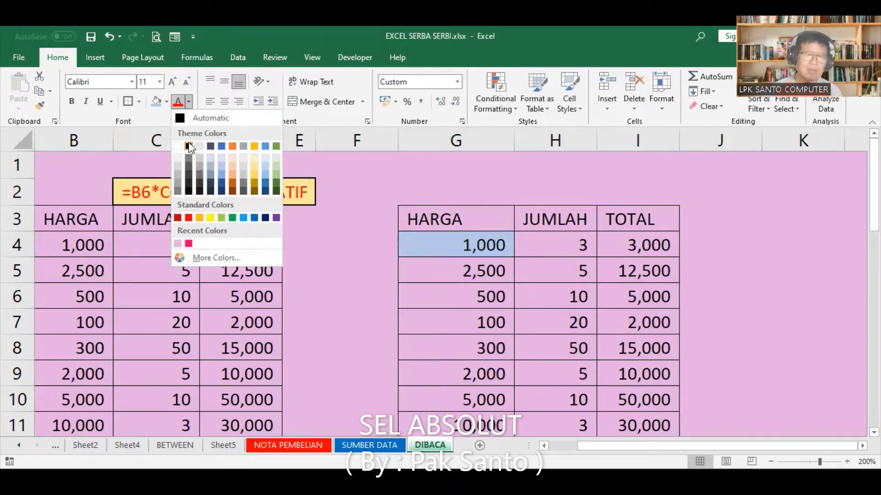
left_click(73, 102)
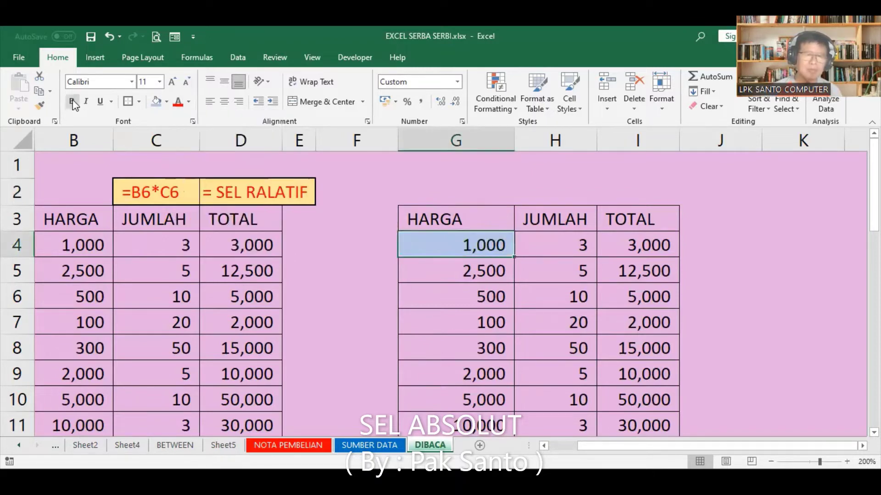
left_click(72, 101)
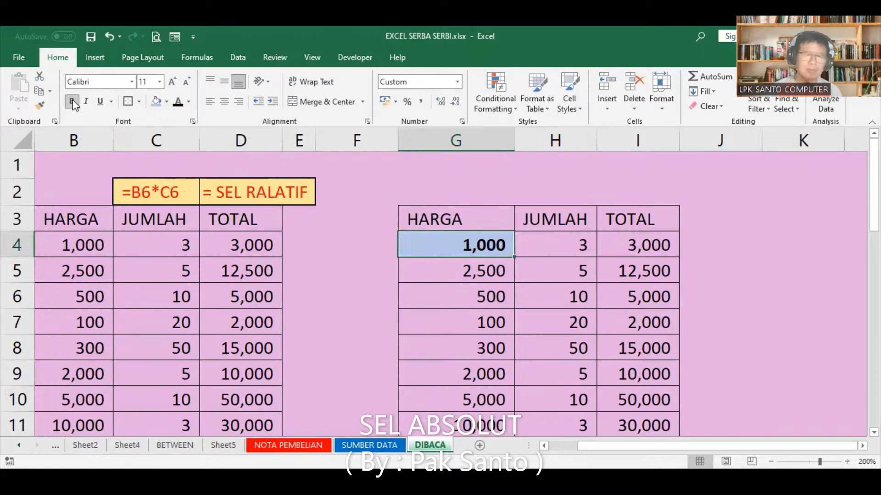
left_click(160, 82)
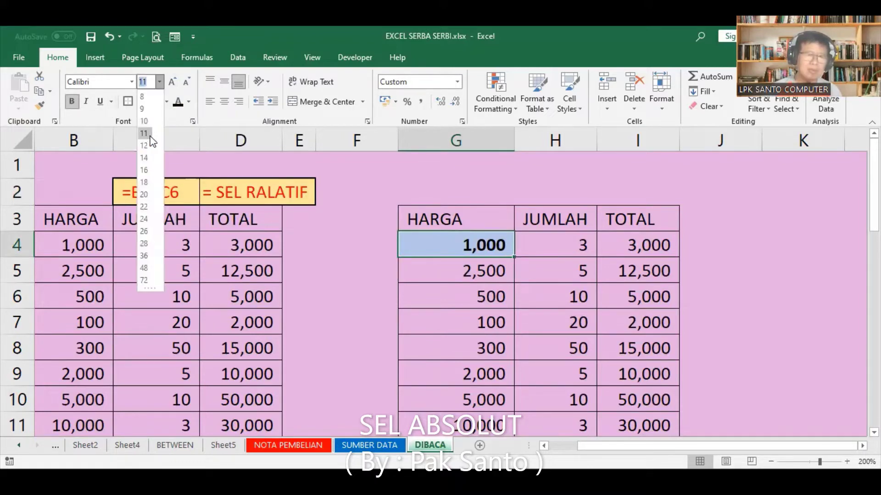
key("Escape")
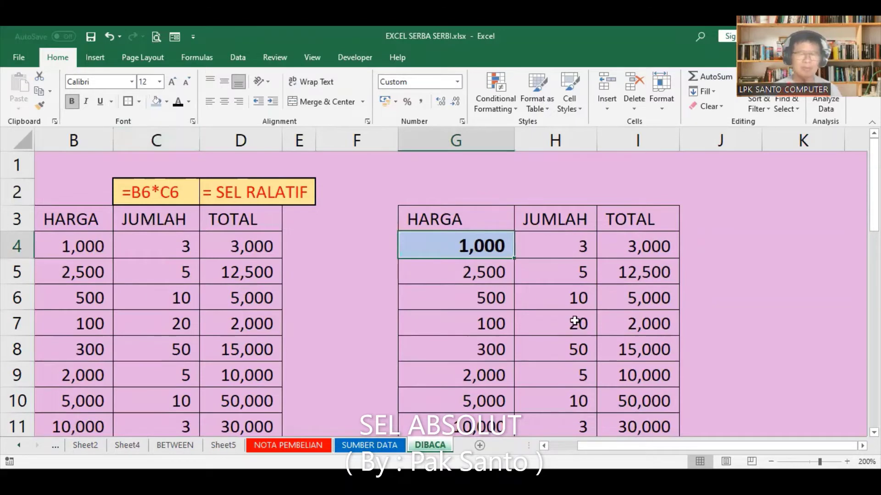
- Pick up G4's formatting with the Format Painter
left_click(686, 304)
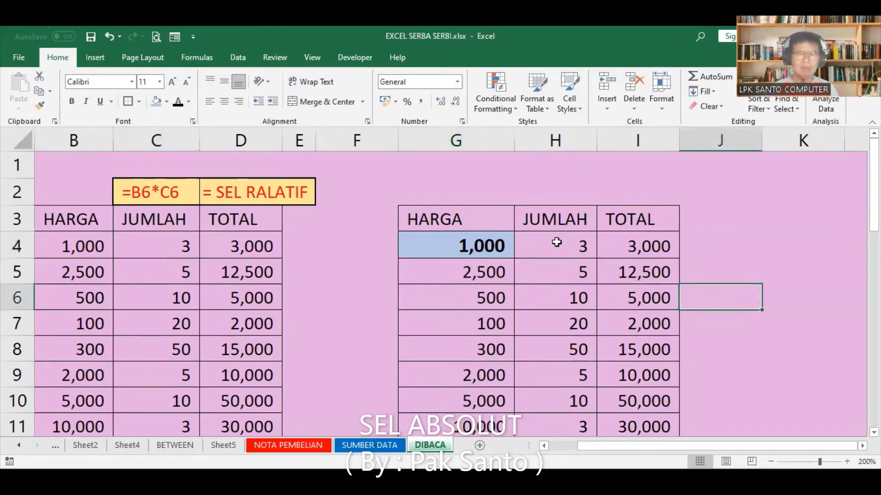
left_click(494, 247)
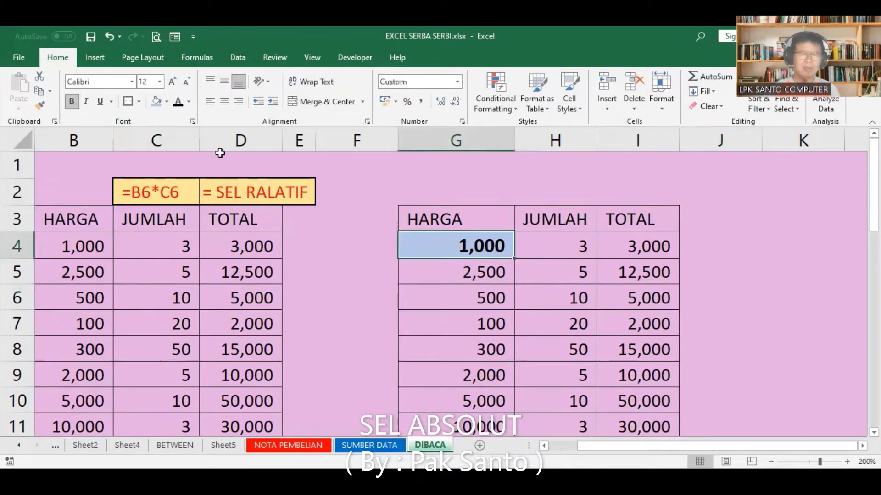
left_click(39, 105)
- Paint G4's bold blue formatting onto the JUMLAH values H4:H11 and TOTAL cells I4:I11
left_click_drag(556, 250, 565, 397)
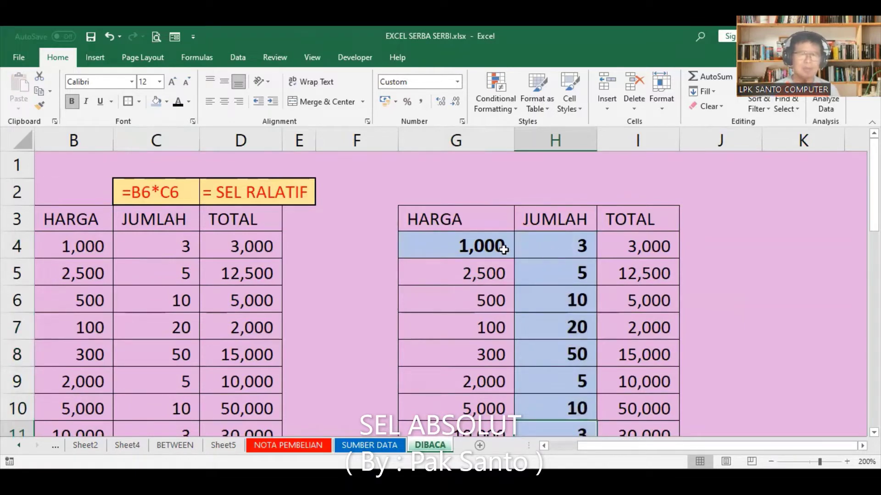
left_click(632, 245)
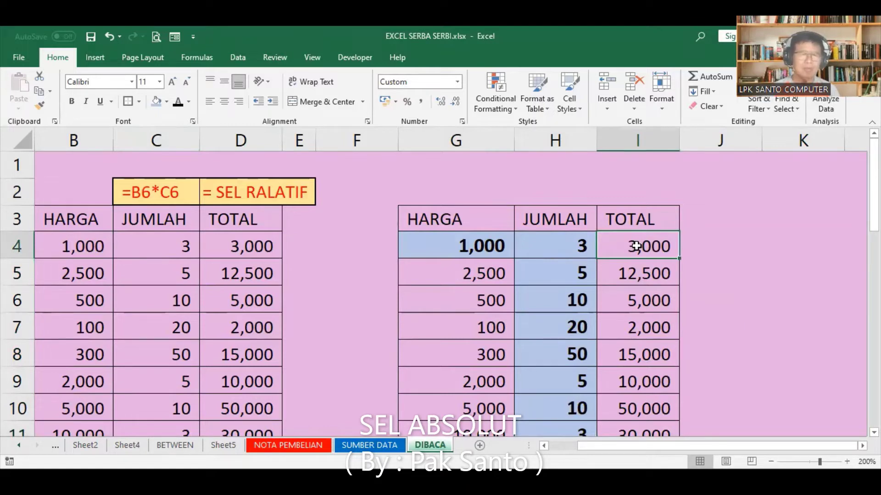
left_click_drag(636, 246, 641, 397)
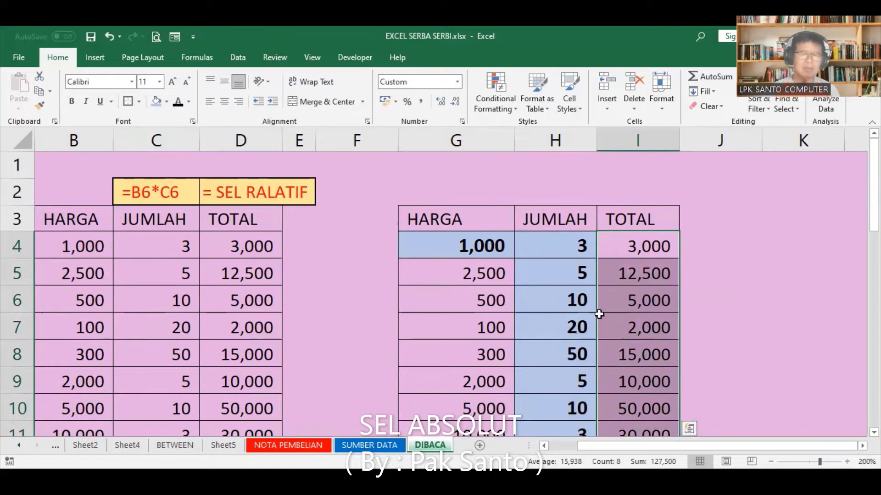
left_click_drag(558, 248, 563, 398)
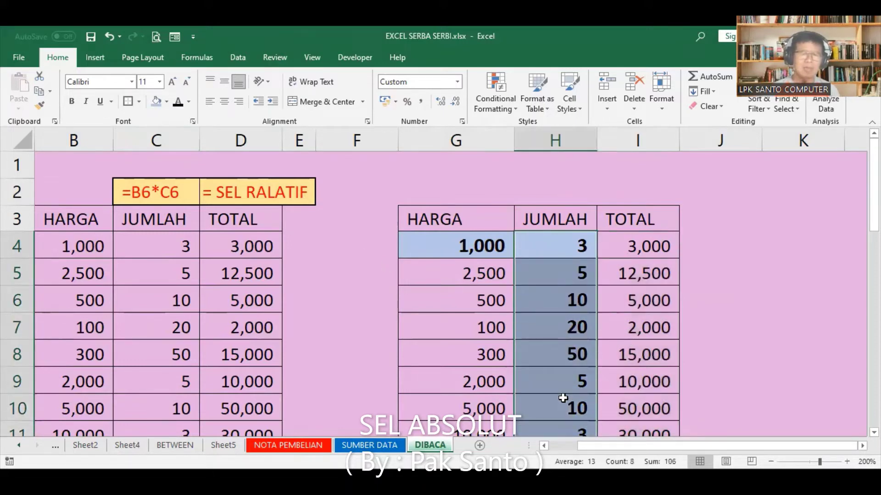
left_click(43, 106)
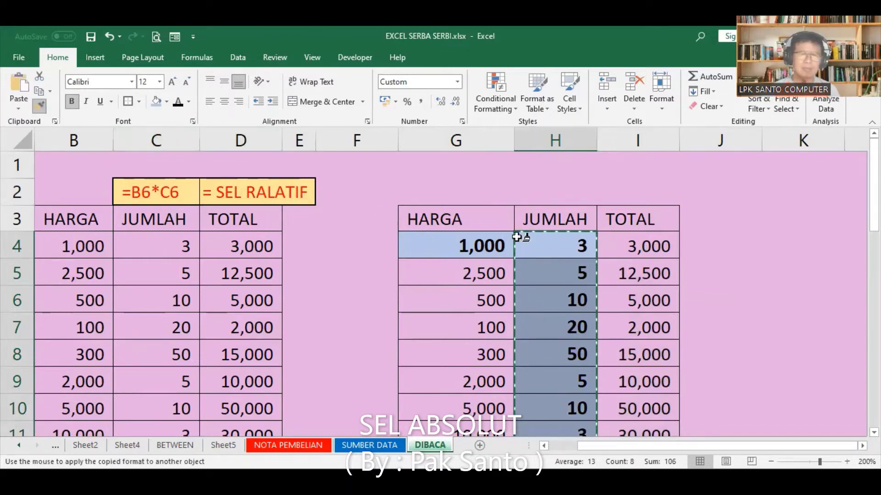
left_click_drag(638, 244, 639, 428)
left_click(800, 249)
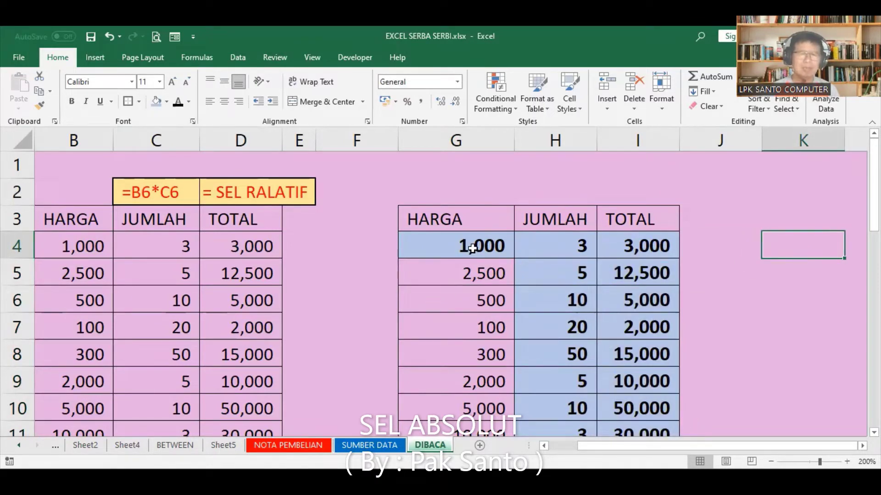
left_click(637, 245)
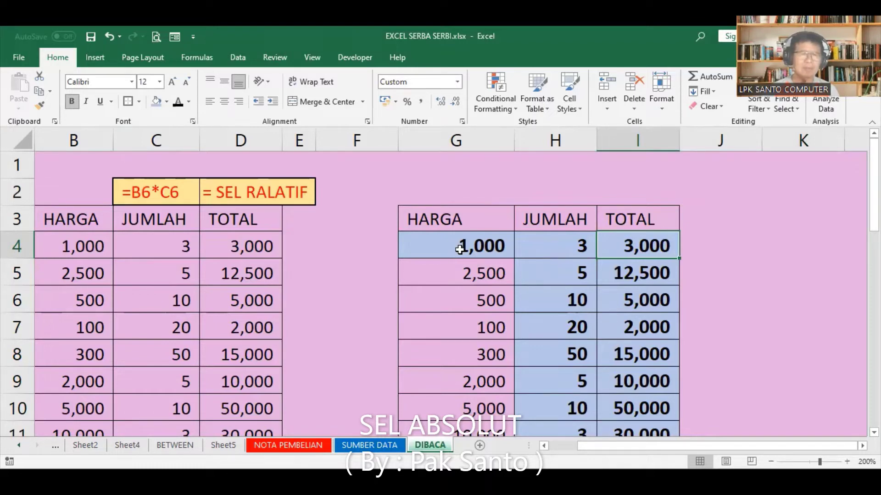
- Review the prices in G4:G11, then delete the old TOTAL values in I4:I11
left_click(460, 249)
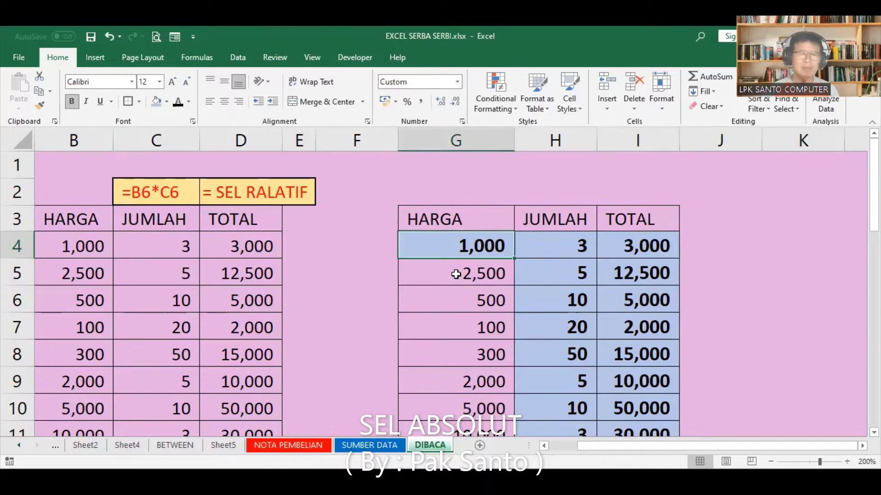
left_click(484, 278)
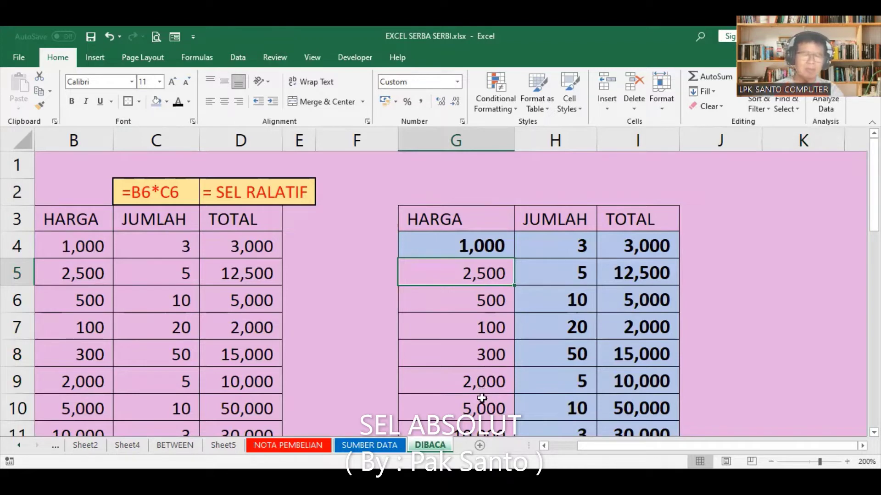
left_click(482, 428, "shift")
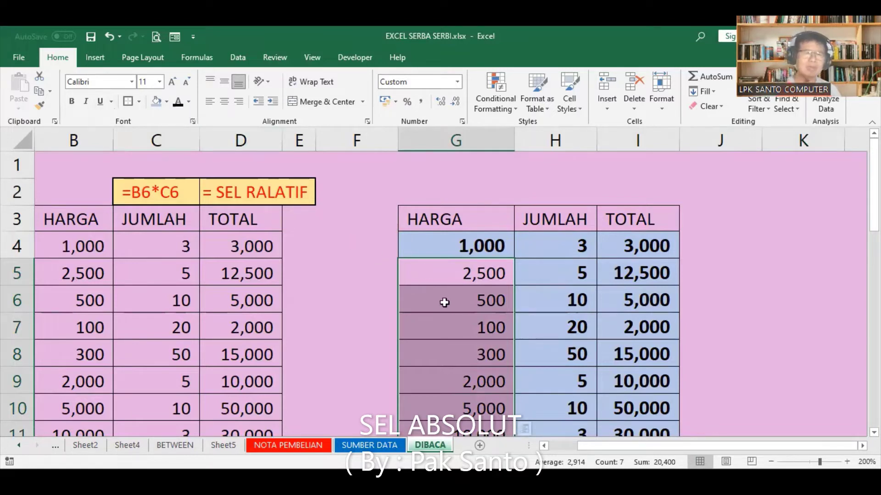
left_click(736, 265)
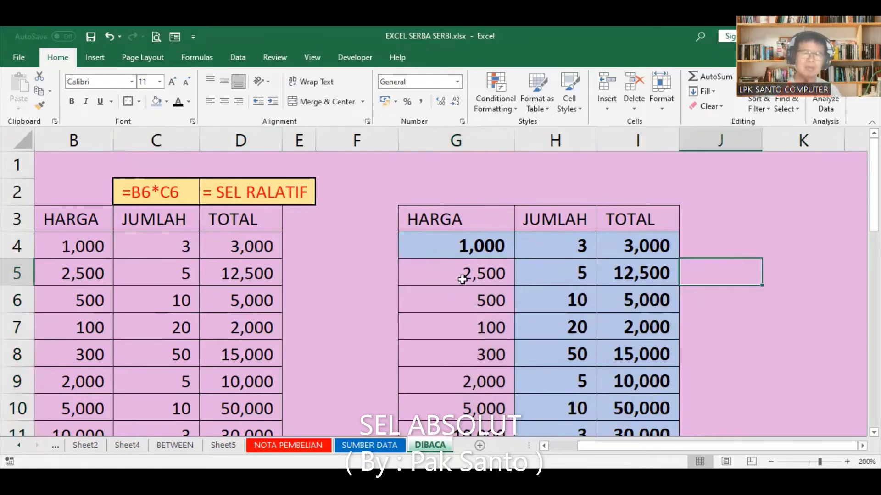
left_click_drag(462, 279, 479, 399)
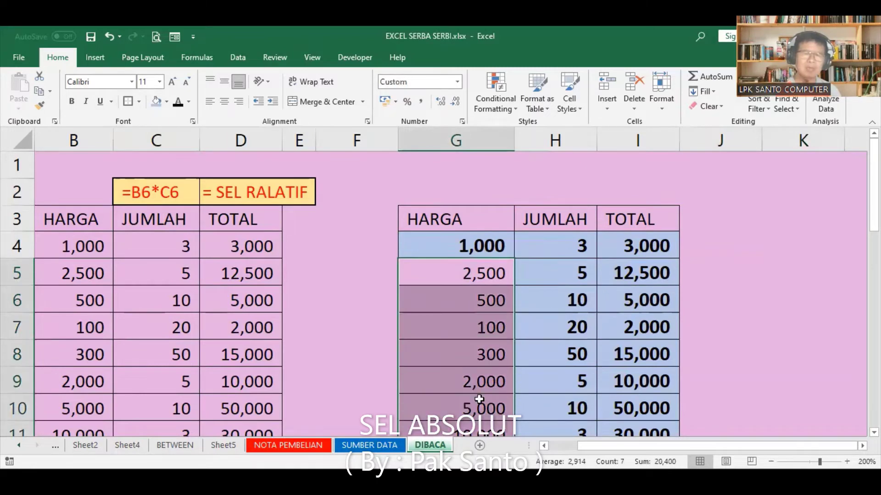
left_click(711, 262)
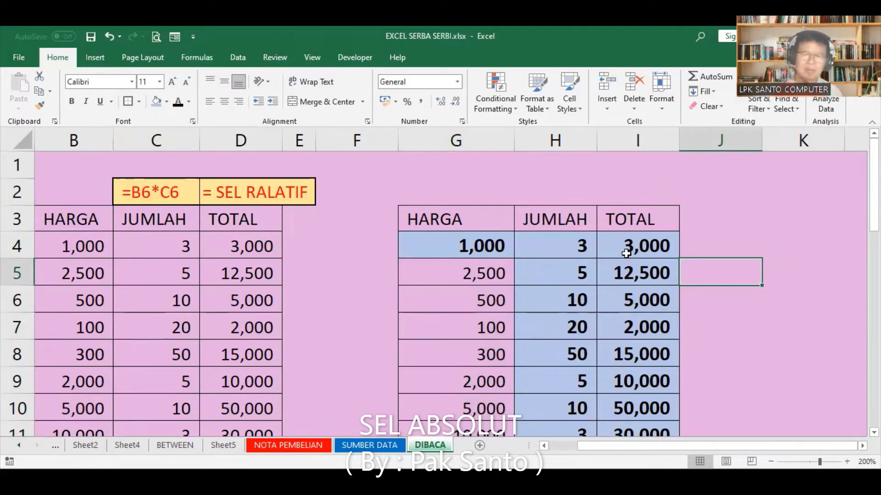
left_click_drag(644, 246, 642, 401)
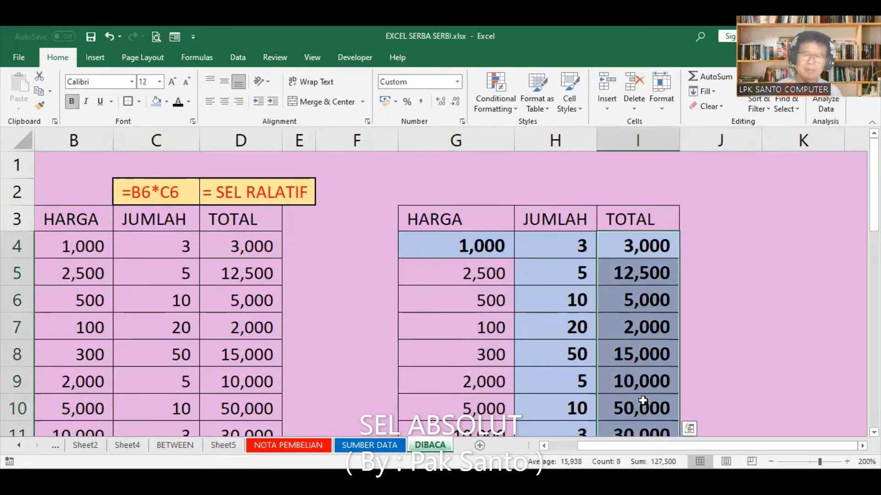
key("Delete")
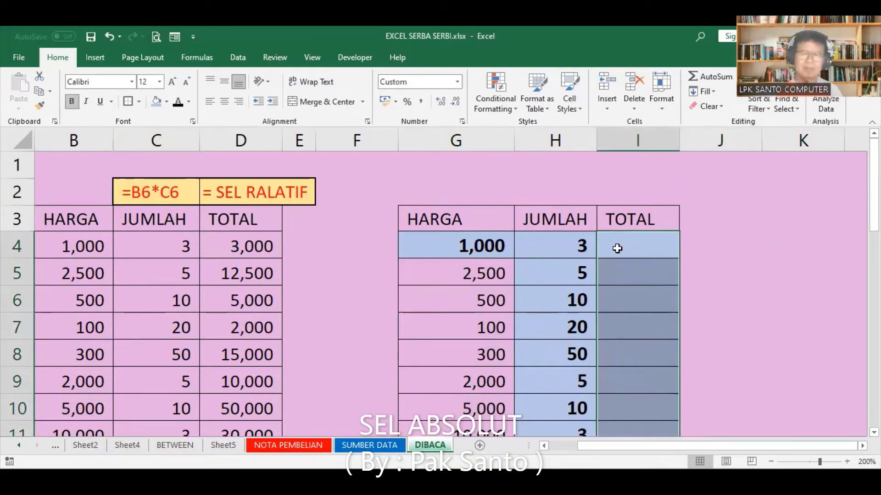
- Start a formula in I4 that references the first price as the absolute $G$4
left_click(619, 247)
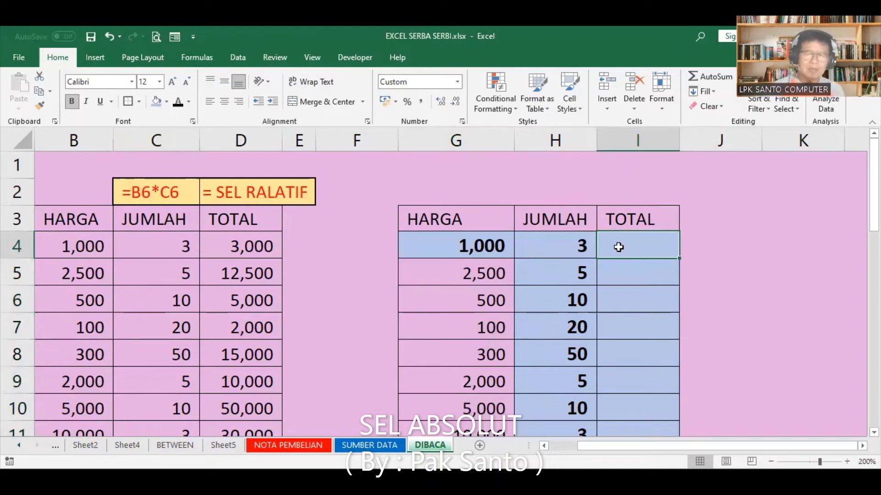
type("=")
left_click(471, 250)
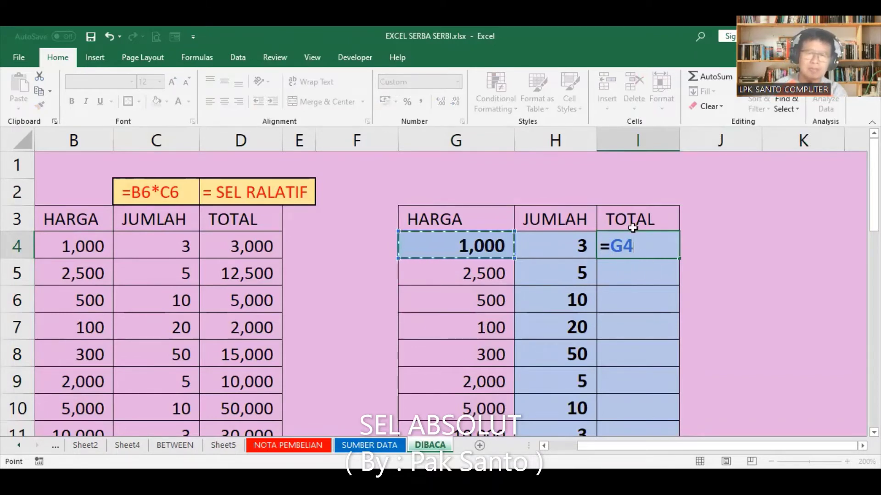
key("F4")
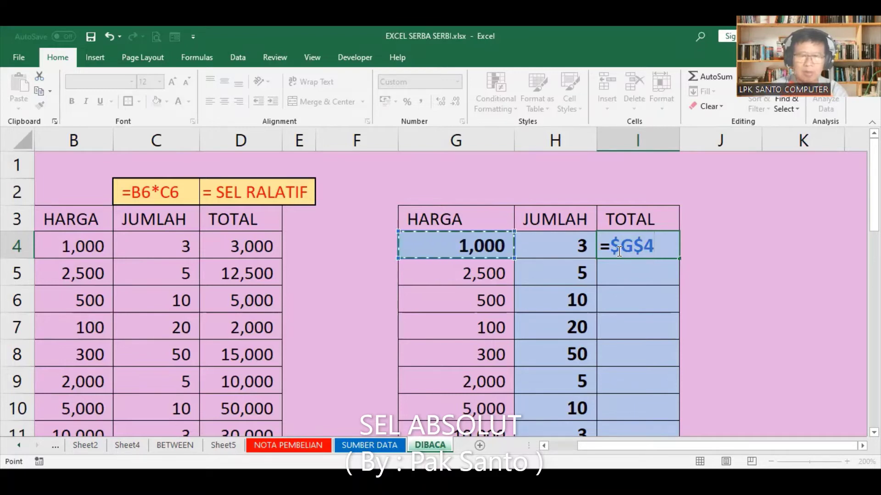
- Finish I4's formula as =G$4*H4, locking only the row, to get 3,000
key("F4")
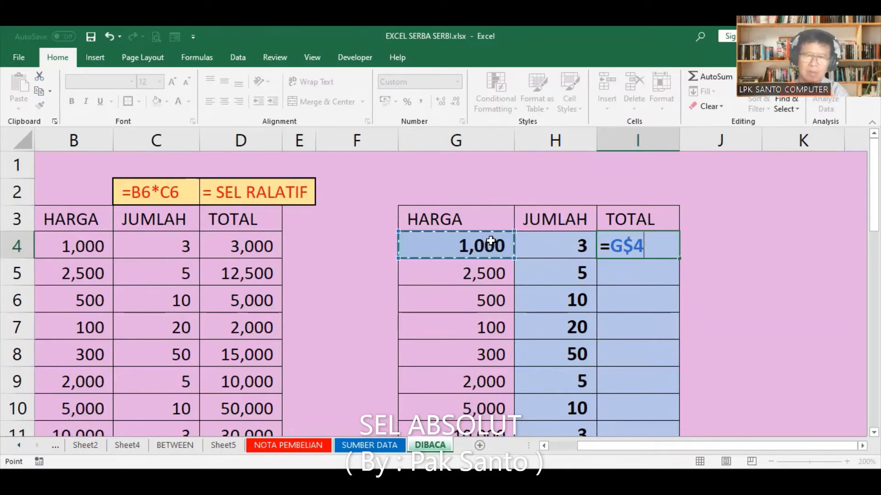
type("*")
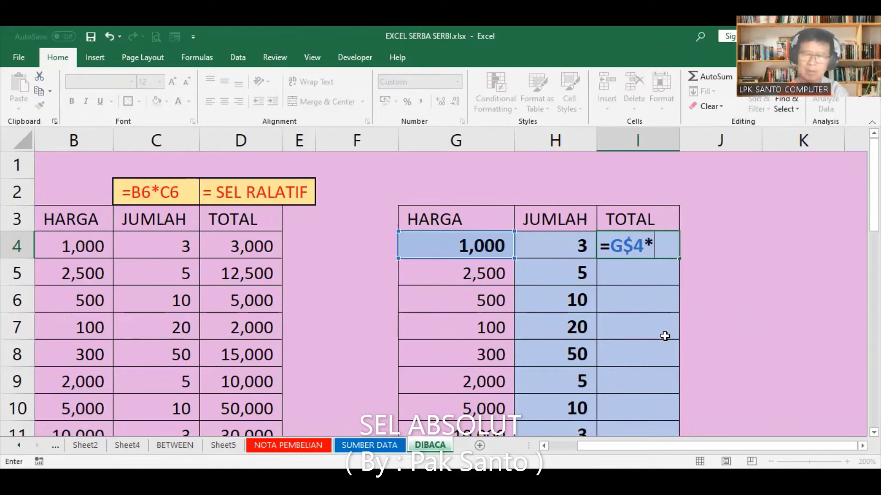
left_click(566, 251)
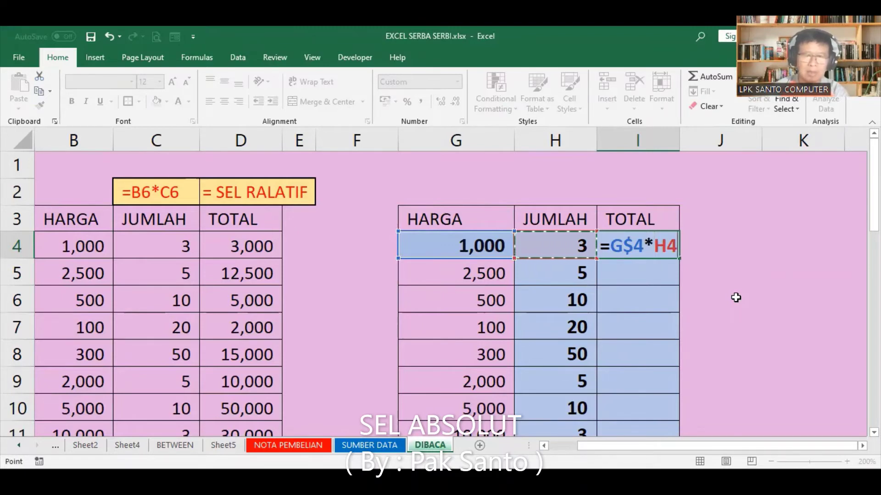
key("Return")
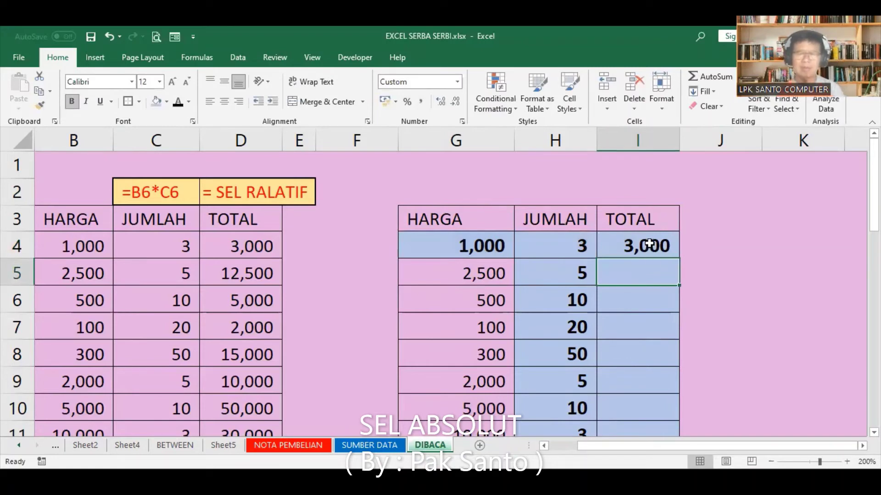
- Check I4's result and the still-empty TOTAL cells I5 to I9 below it
left_click(649, 245)
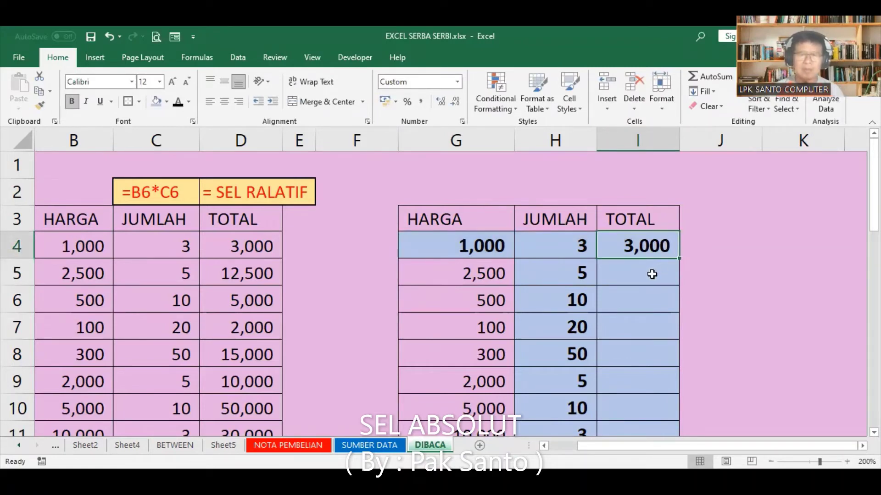
left_click(651, 274)
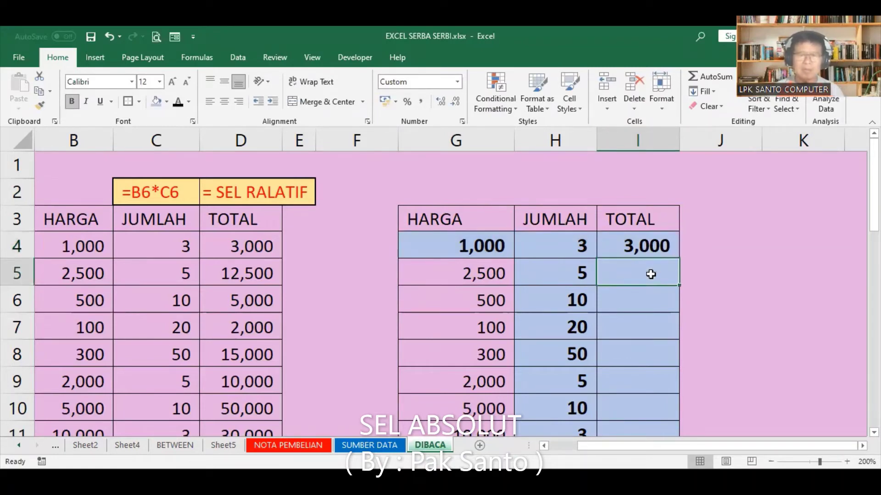
left_click(648, 301)
left_click(647, 325)
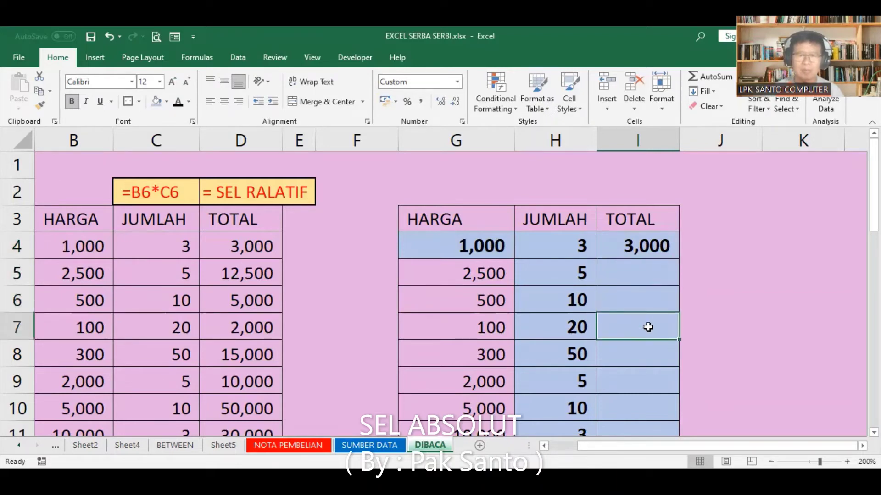
left_click(645, 352)
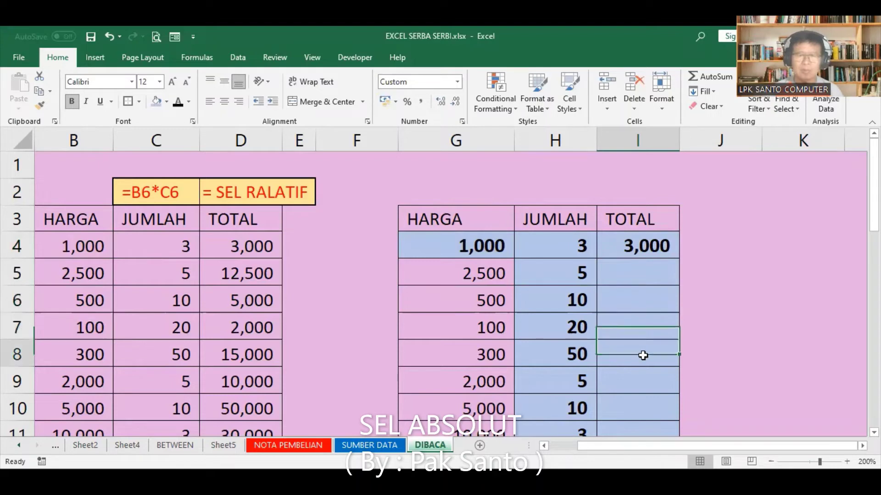
left_click(642, 380)
left_click(636, 402)
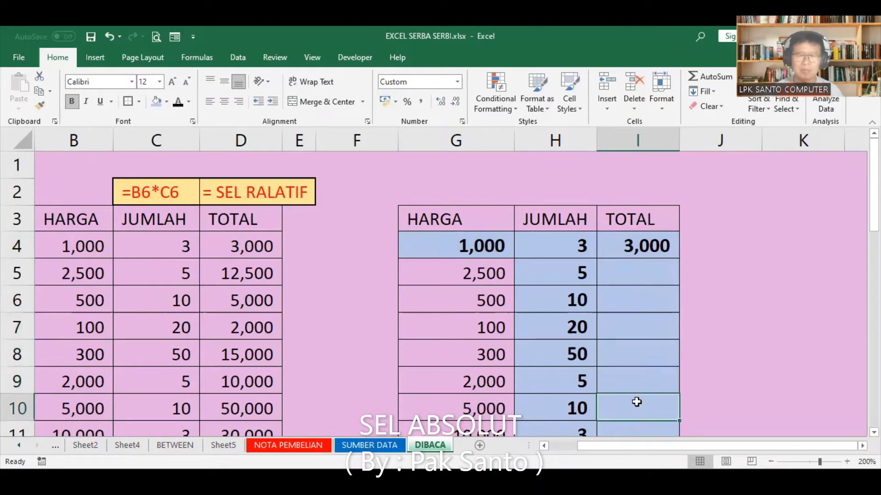
key("Down")
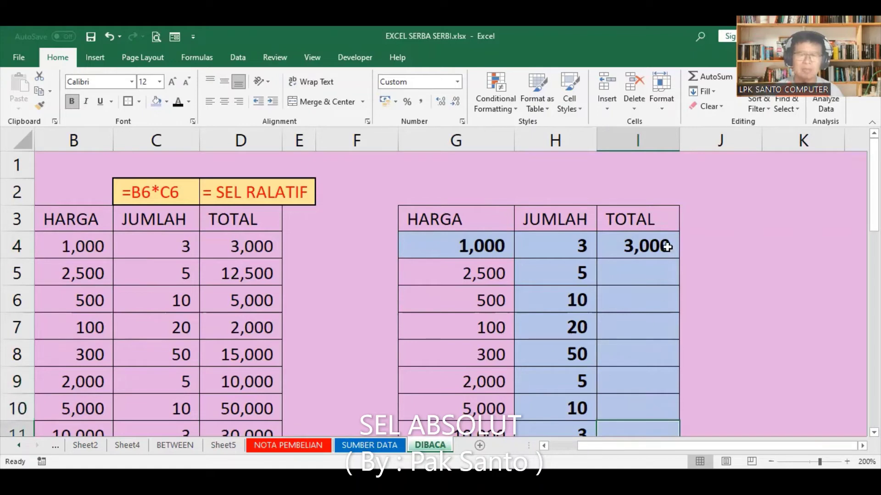
- Fill the formula =G$4*H4 from I4 down through I11
left_click(654, 247)
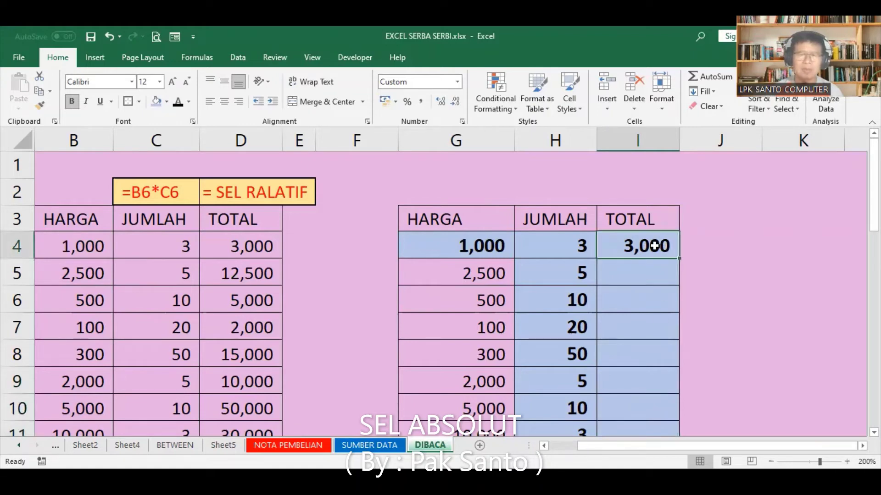
double_click(681, 260)
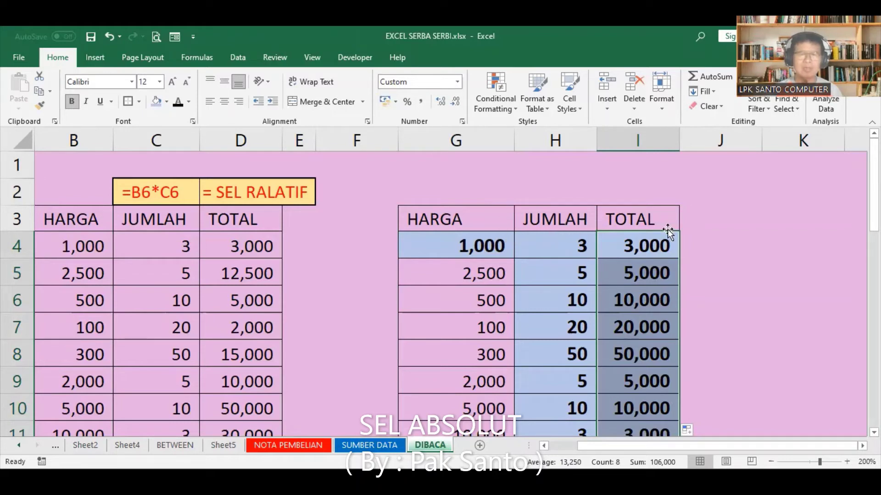
left_click(642, 239)
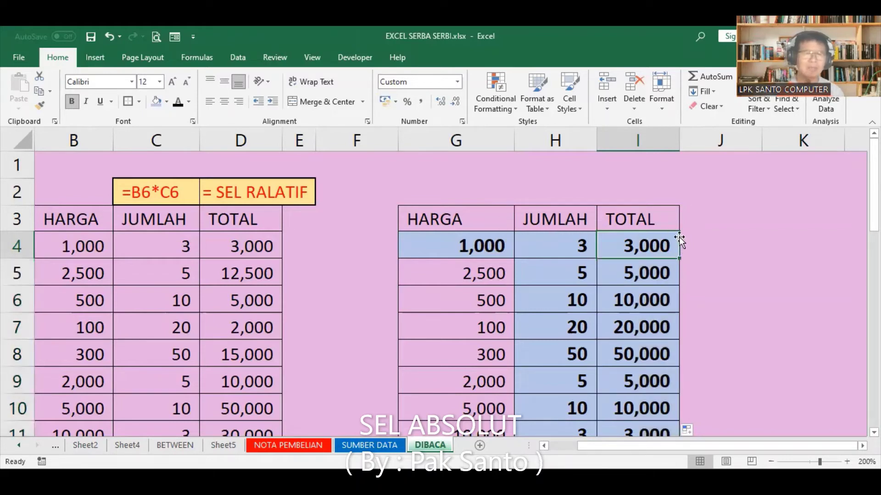
- Show the formula bar and convert I4 to the text '=G$4*H4 so the formula displays instead of 3,000
left_click(314, 57)
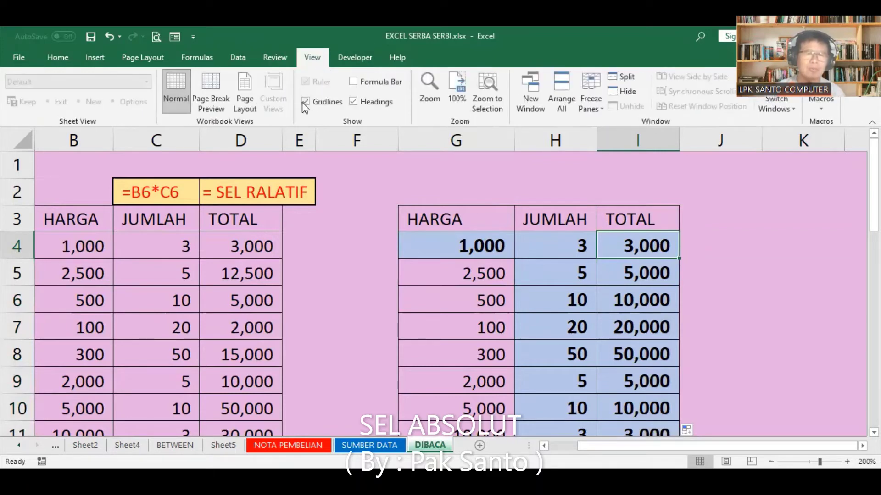
left_click(352, 83)
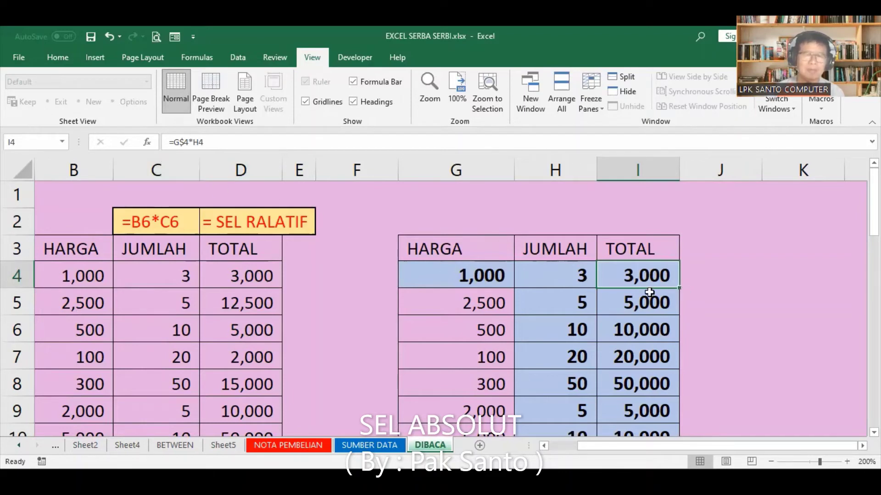
left_click(167, 143)
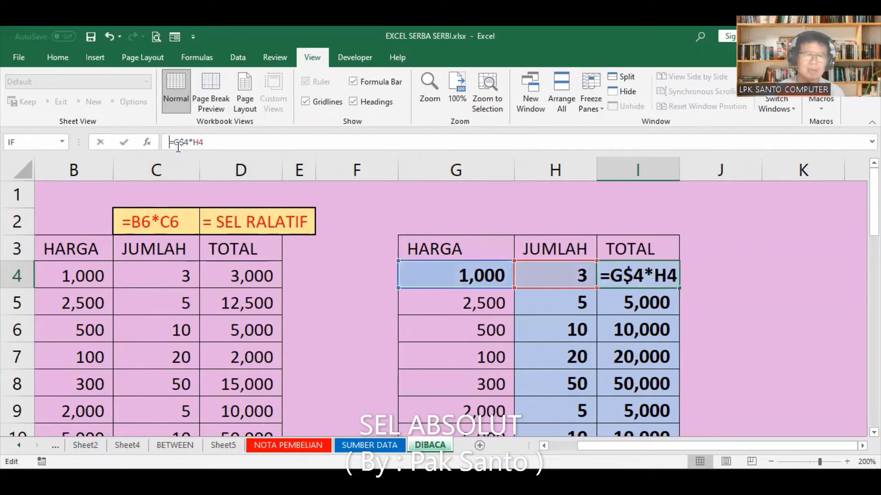
type("'")
key("Return")
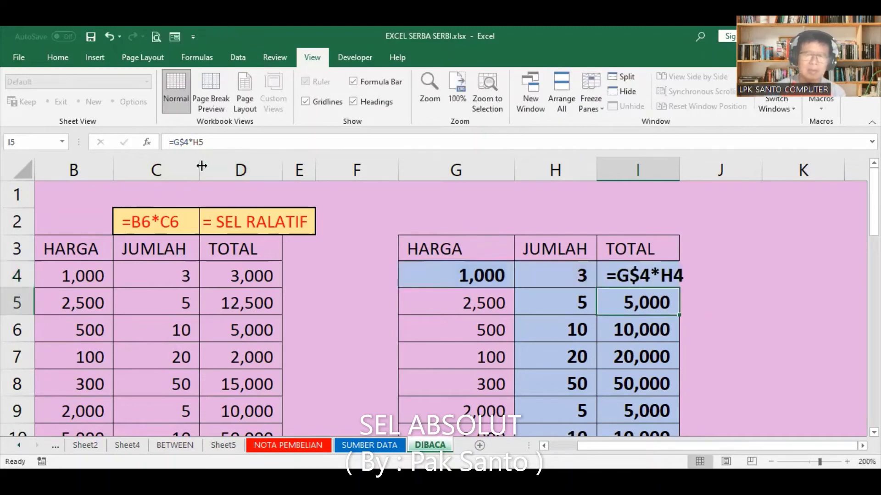
left_click(628, 274)
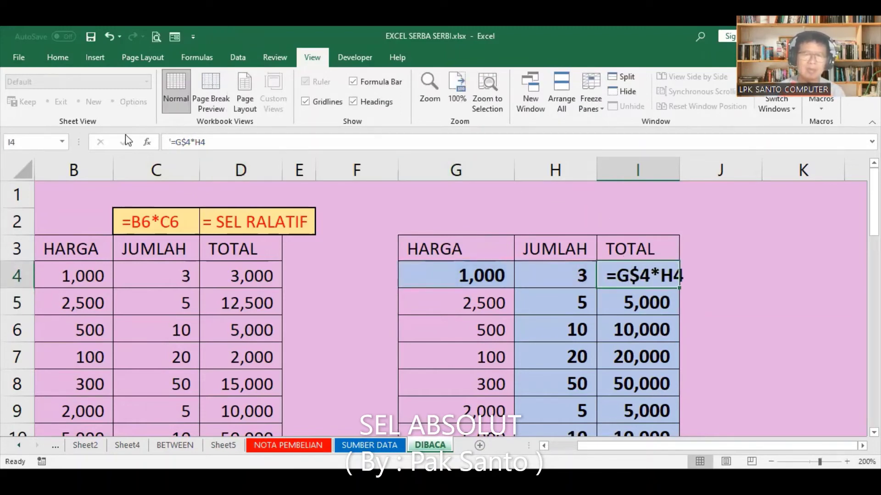
- Copy the =G$4*H4 text from I4 into H2 and widen column H to fit it
left_click(64, 59)
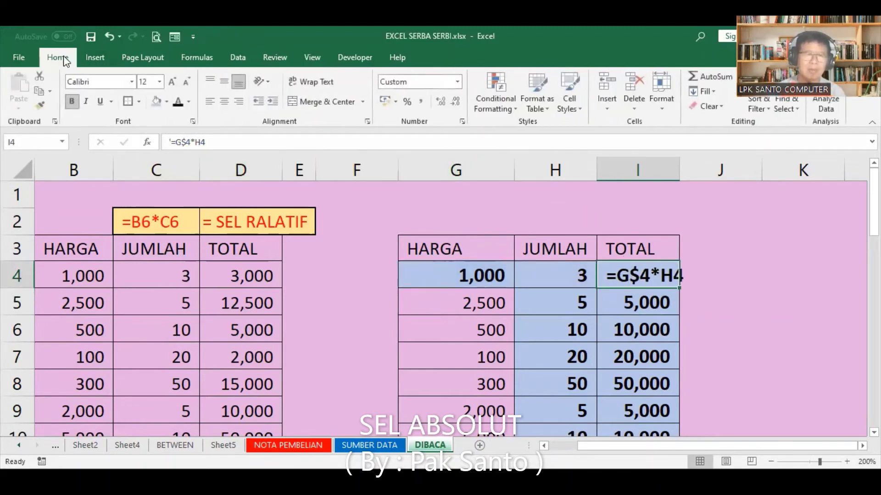
left_click(38, 94)
left_click(545, 221)
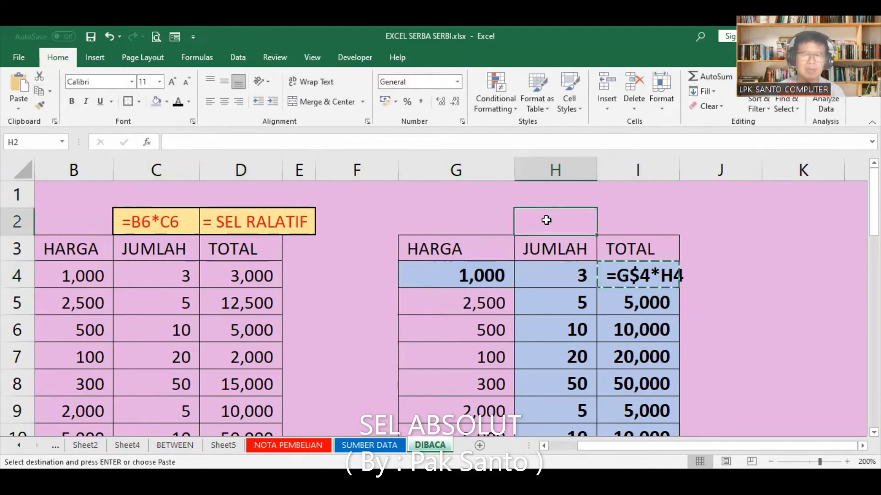
left_click(22, 78)
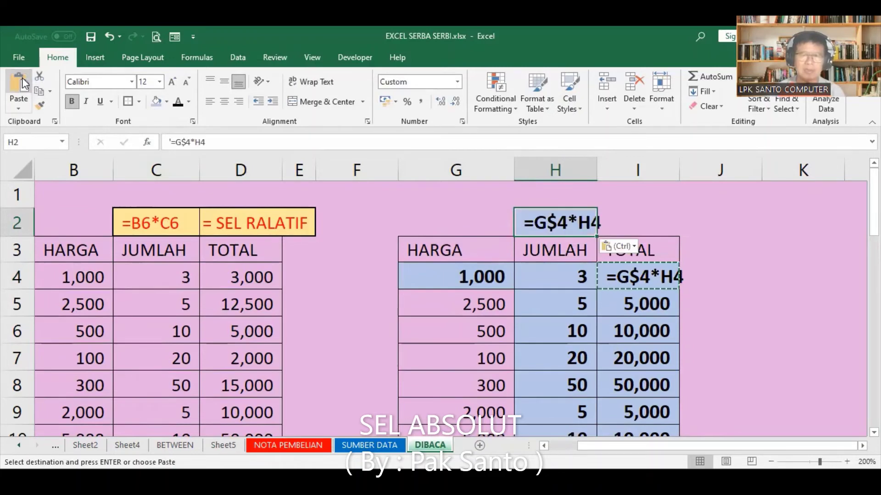
left_click(627, 228)
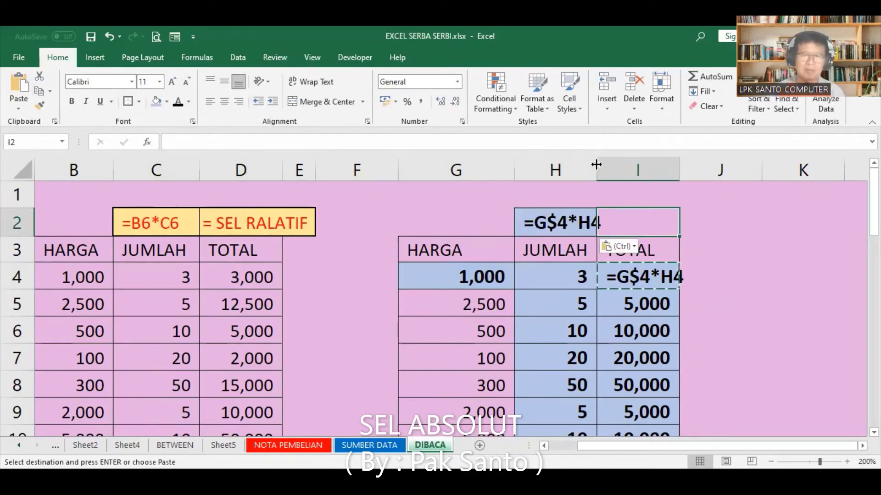
left_click_drag(607, 177, 623, 177)
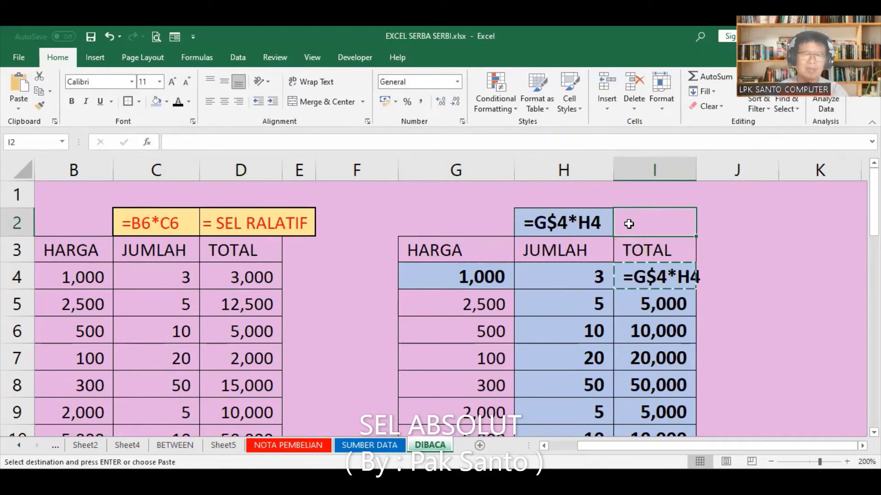
- Enter the label '= SEL ABSOLUT BARIS' in cell I2
type("'")
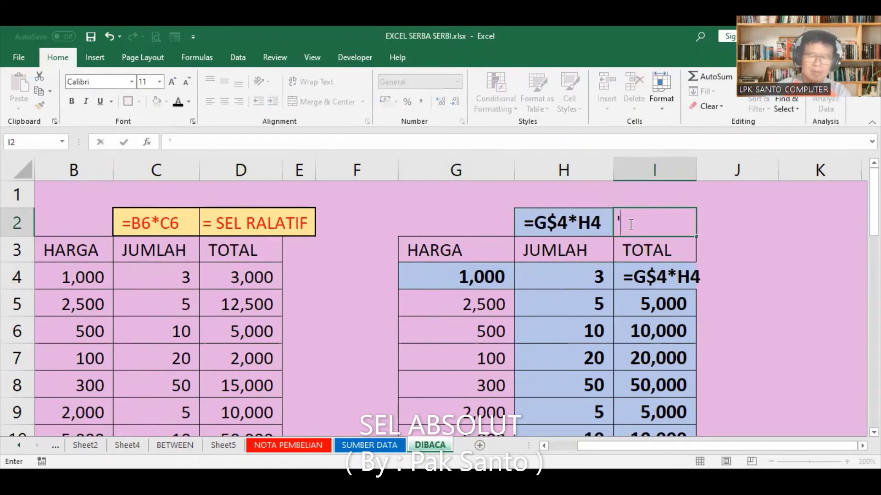
type("=")
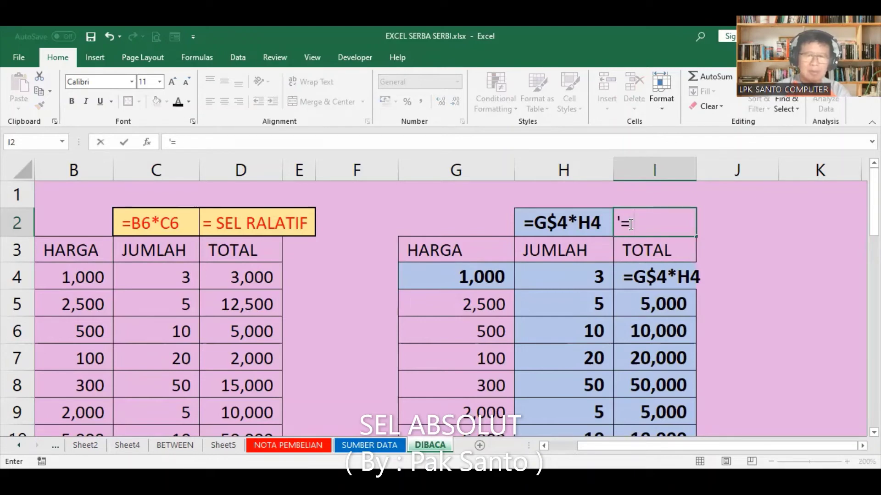
type(" se")
key("BackSpace")
key("BackSpace")
type("SE")
type("B")
key("BackSpace")
type("L")
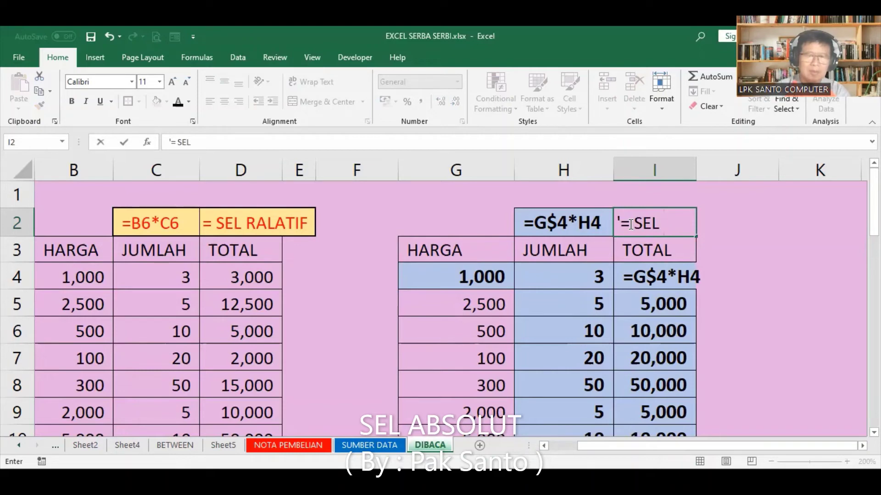
key("BackSpace")
key("BackSpace")
key("BackSpace")
type("SEL ")
type("AB")
type("SOLUT")
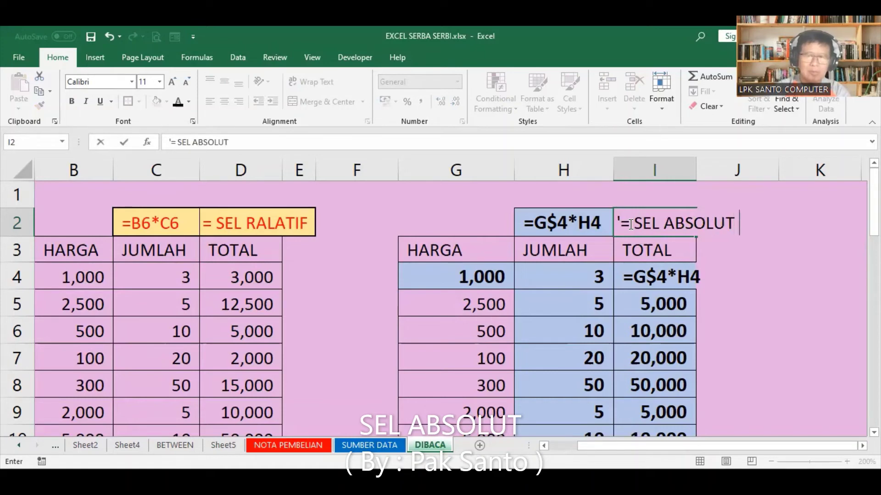
type(" BARIS")
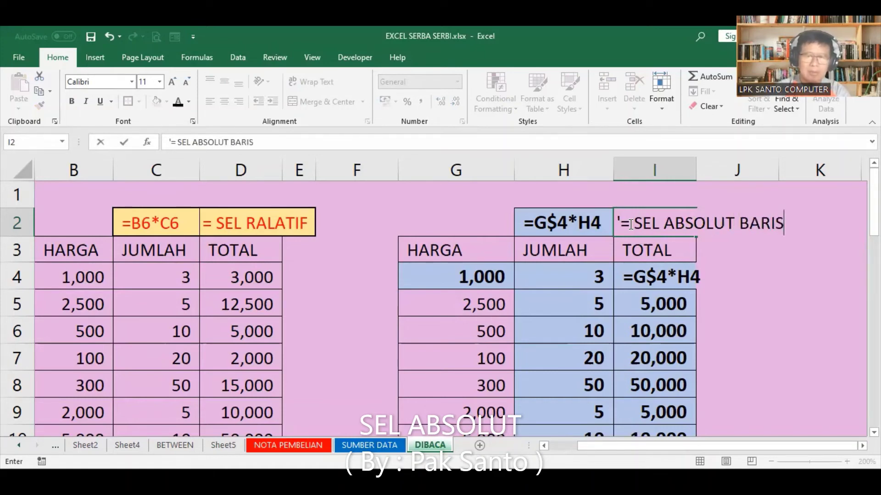
key("Return")
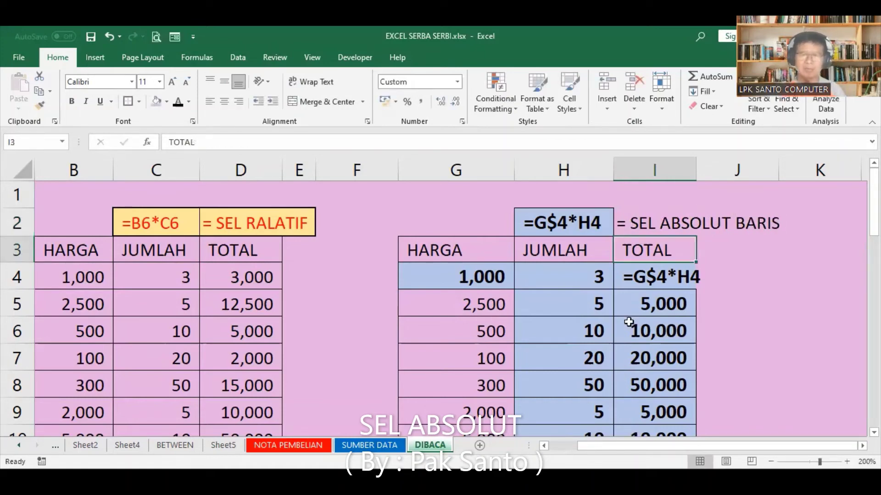
- Fill I5's formula up into I4 so it shows 3,000 again
left_click_drag(549, 222, 760, 213)
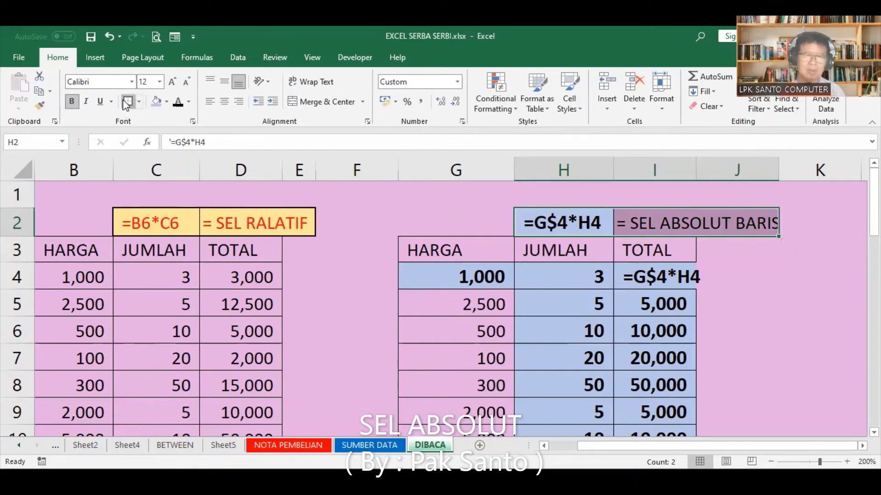
left_click(682, 276)
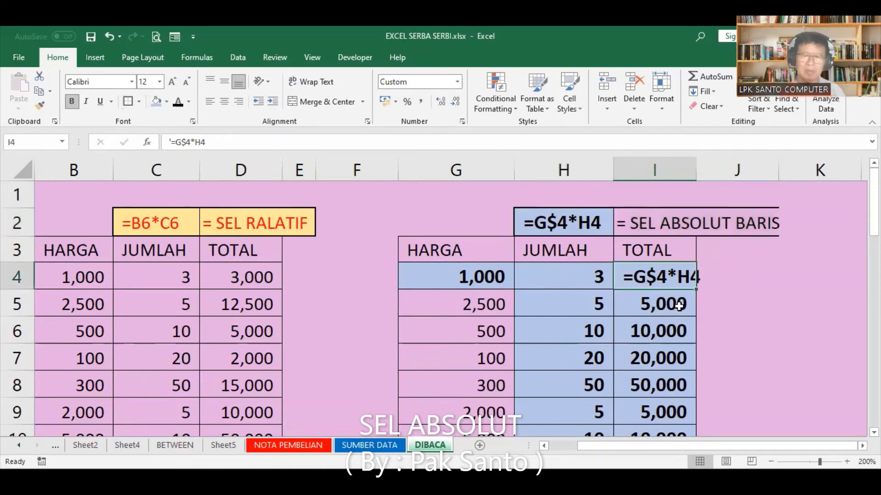
left_click(679, 306)
left_click_drag(697, 318, 693, 274)
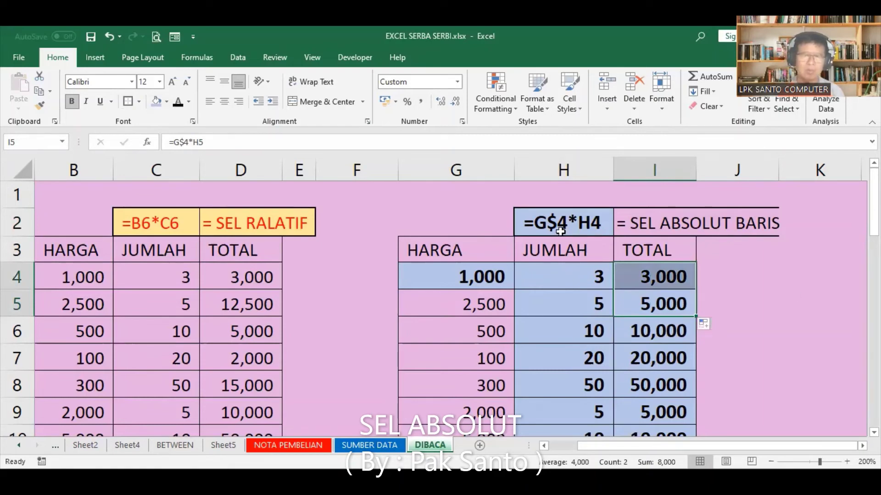
- Give the H2:J2 label a light green fill
left_click_drag(567, 222, 767, 222)
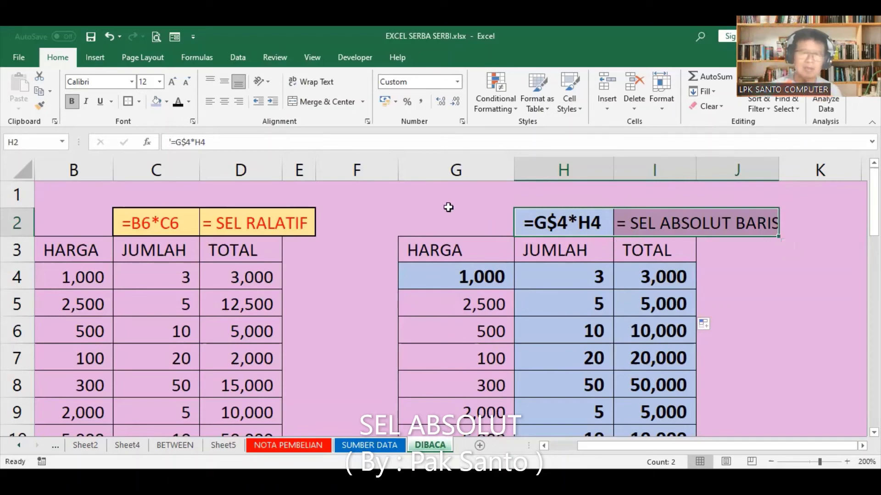
left_click(167, 101)
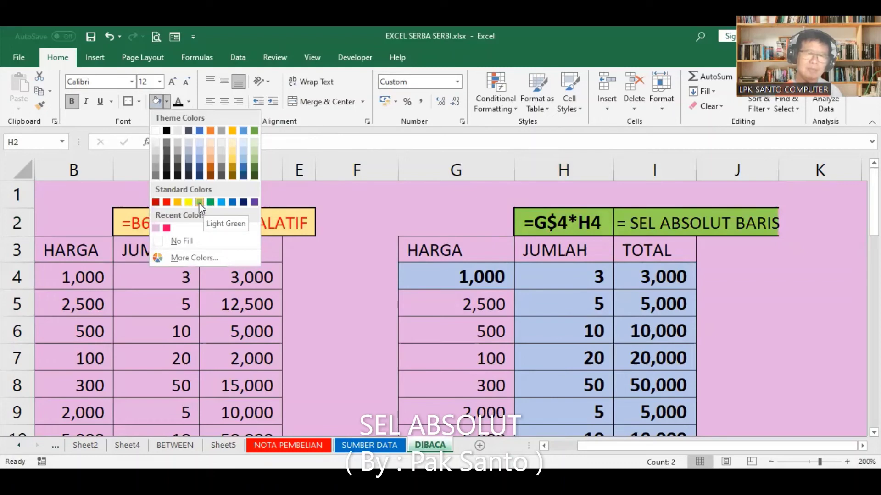
left_click(199, 203)
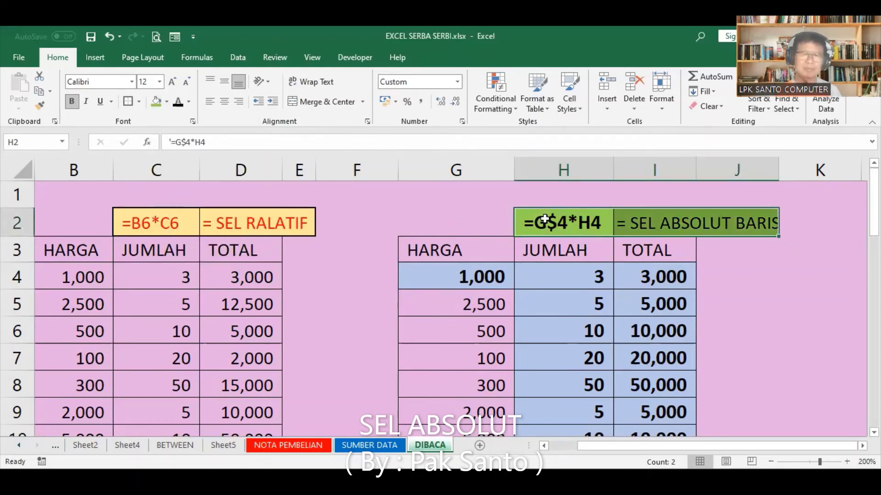
left_click_drag(545, 219, 715, 215)
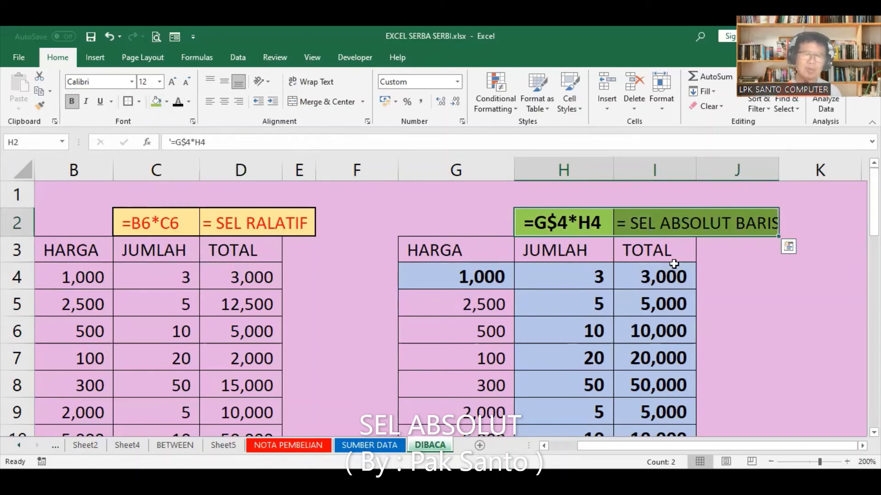
left_click(759, 277)
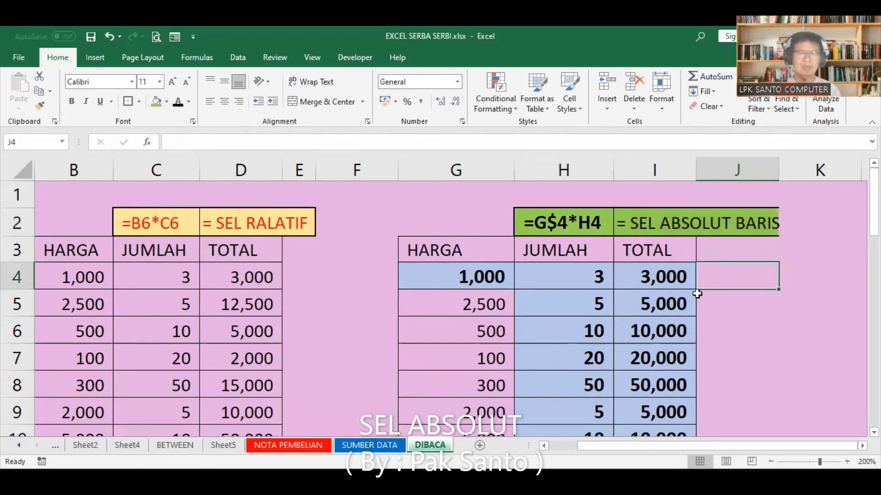